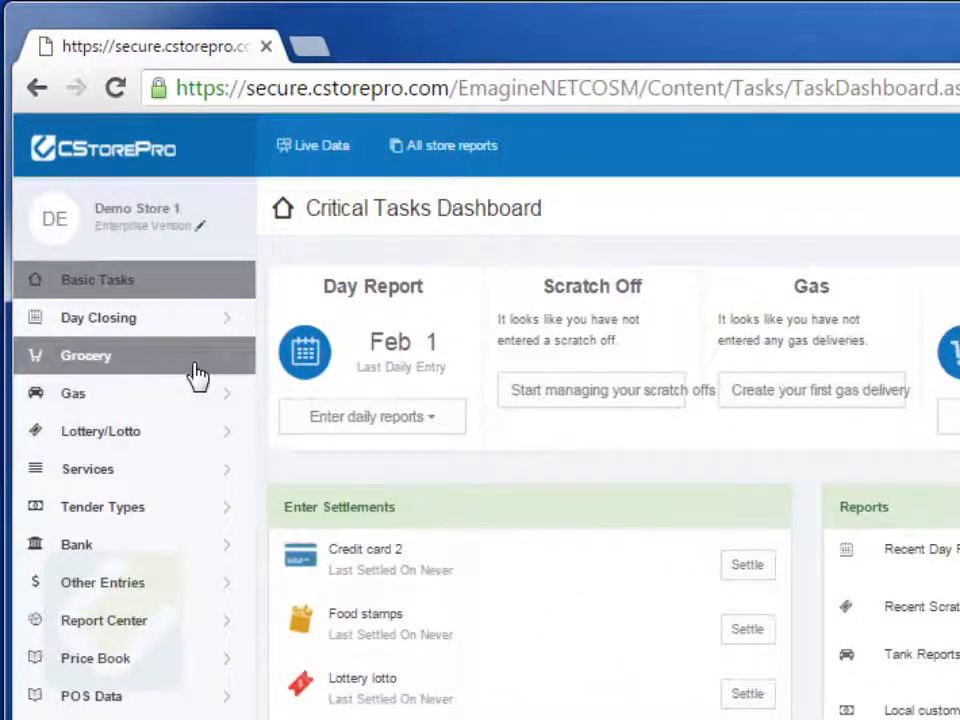
# Open the grocery settings and examine how the Beer and Cigs categories are divided into departments.
pyautogui.click(197, 375)
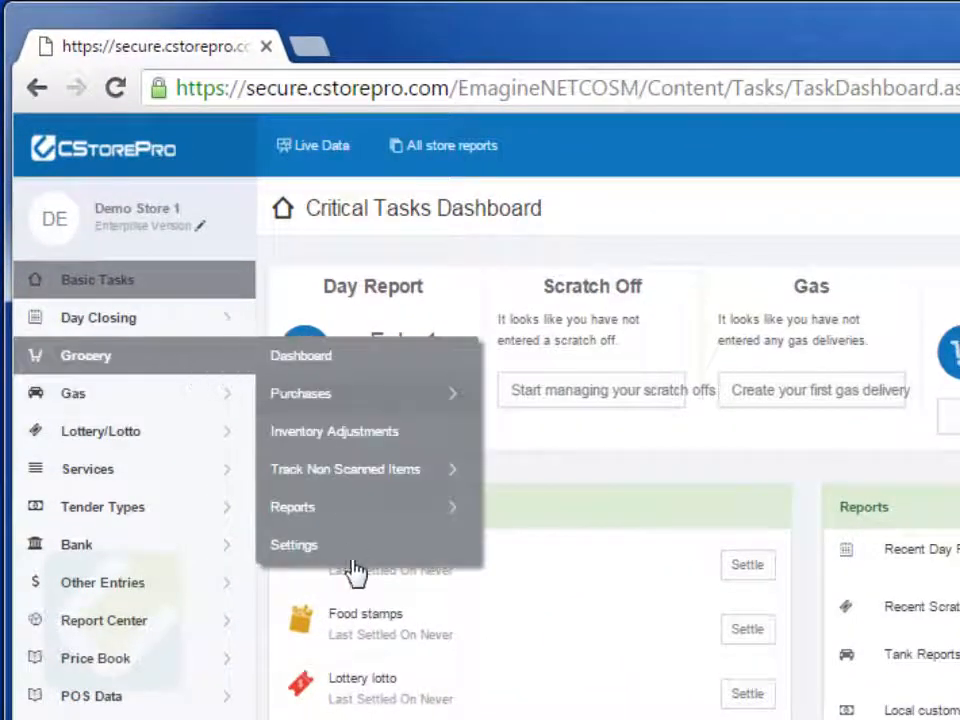
pyautogui.click(358, 561)
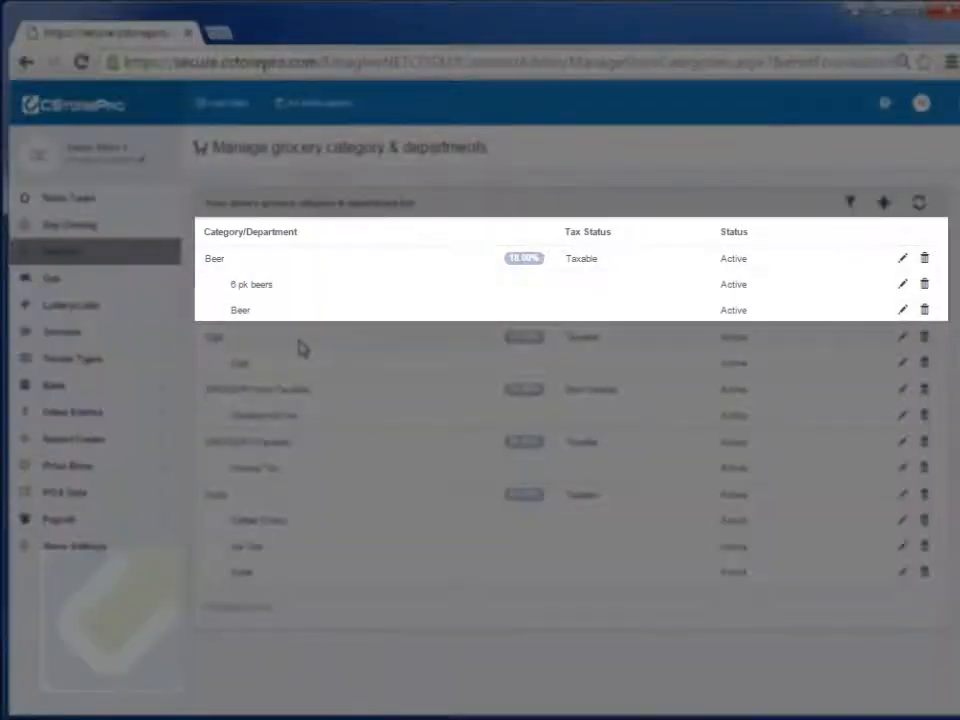
pyautogui.doubleClick(209, 262)
pyautogui.moveTo(231, 287); pyautogui.dragTo(276, 289)
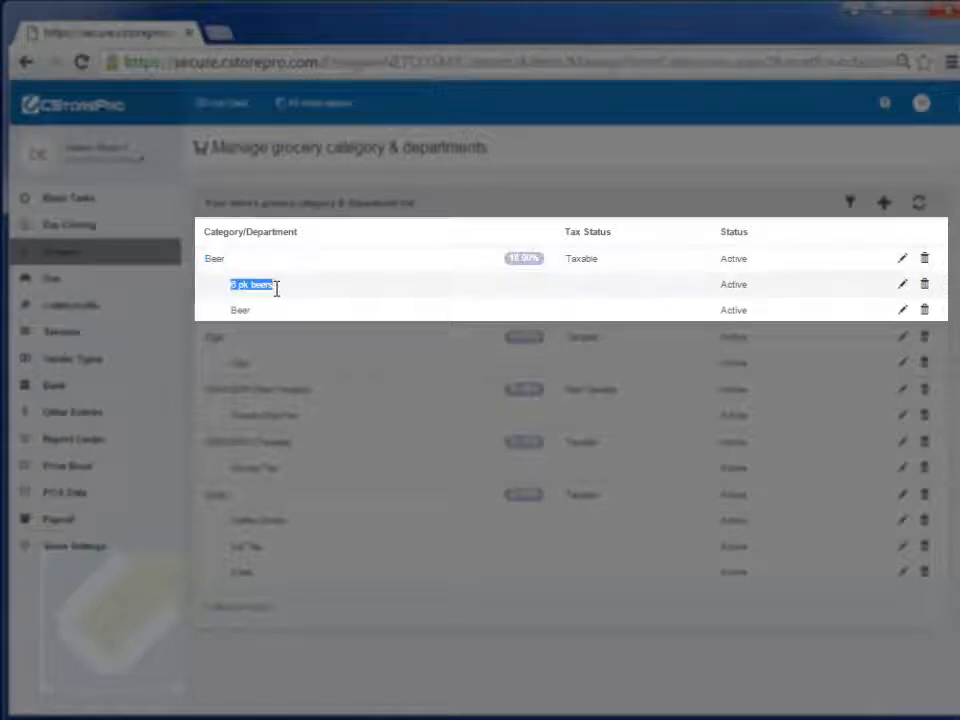
pyautogui.click(240, 309)
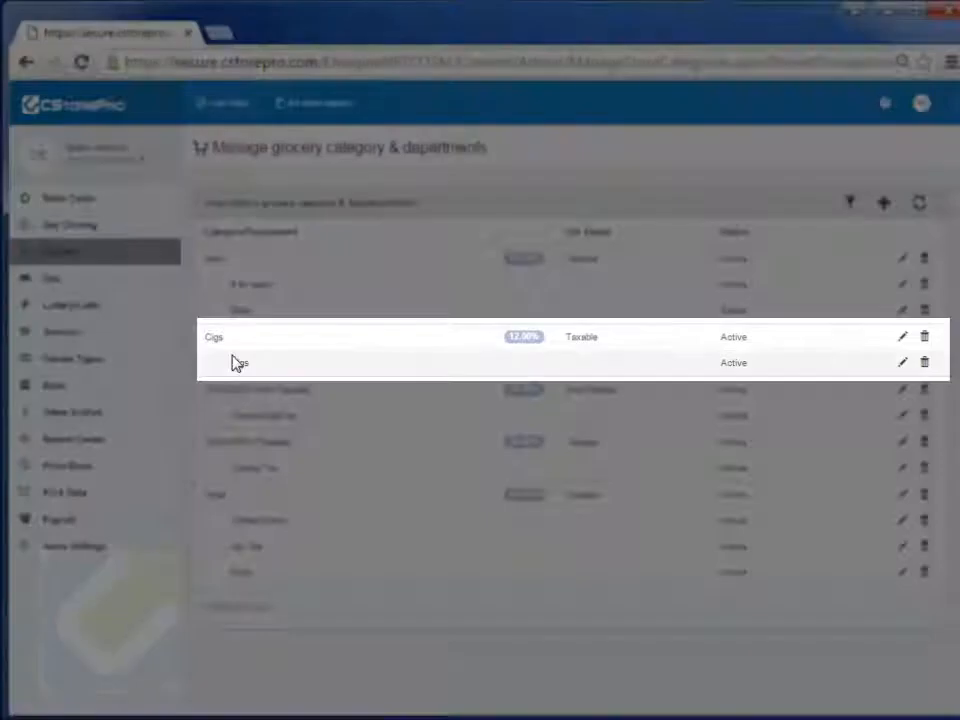
pyautogui.doubleClick(241, 364)
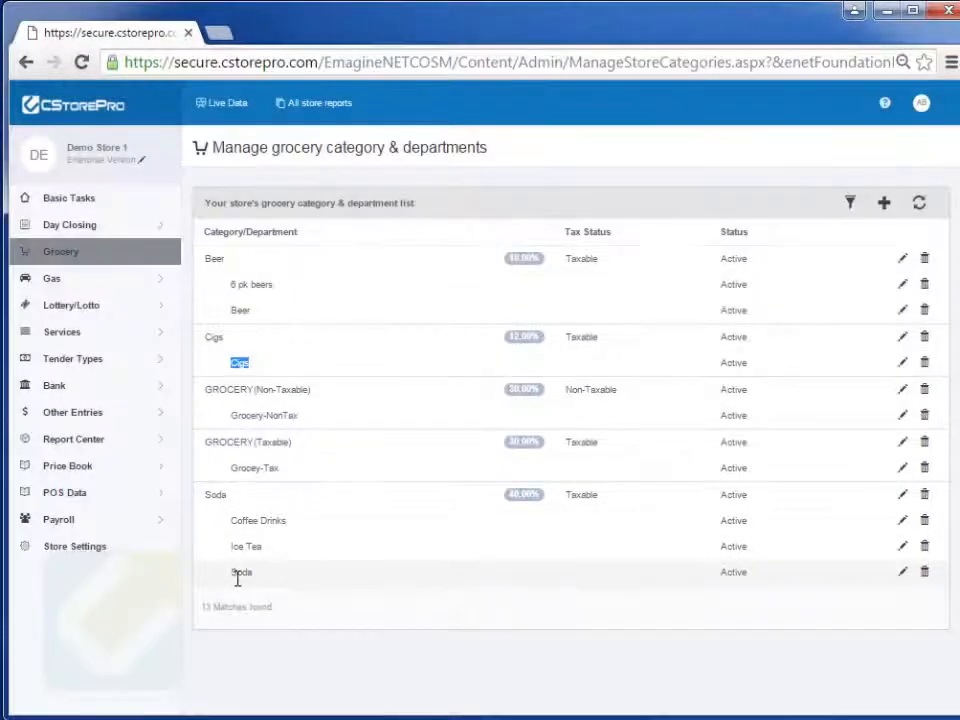
# Add a grocery category named Tobacco with tax type Taxable and a margin of 40.
pyautogui.click(851, 206)
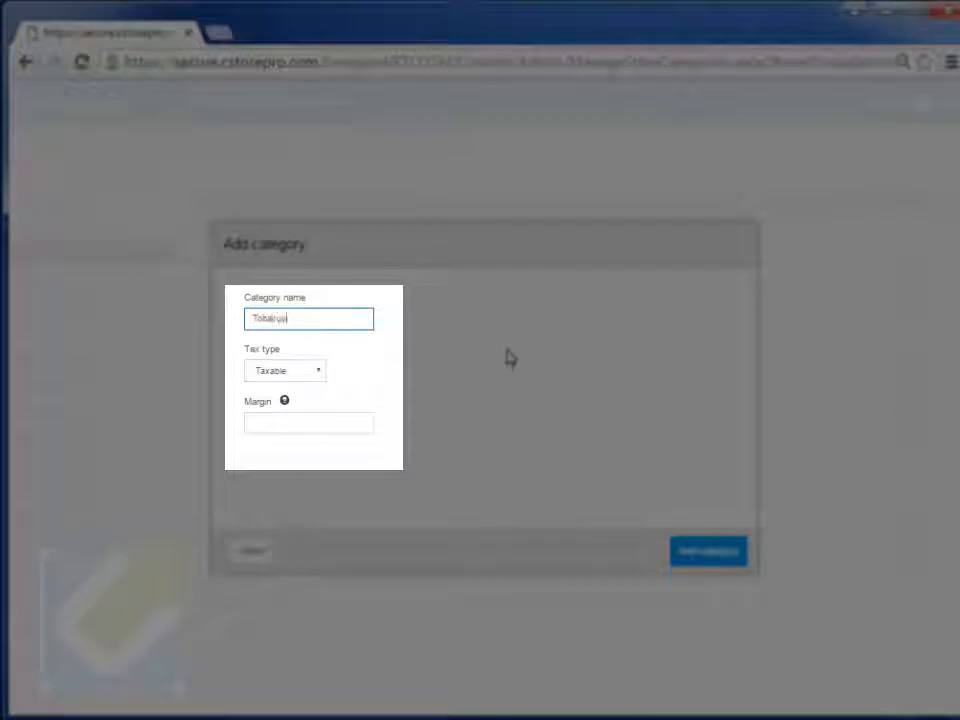
pyautogui.write('Tobacco')
pyautogui.click(318, 373)
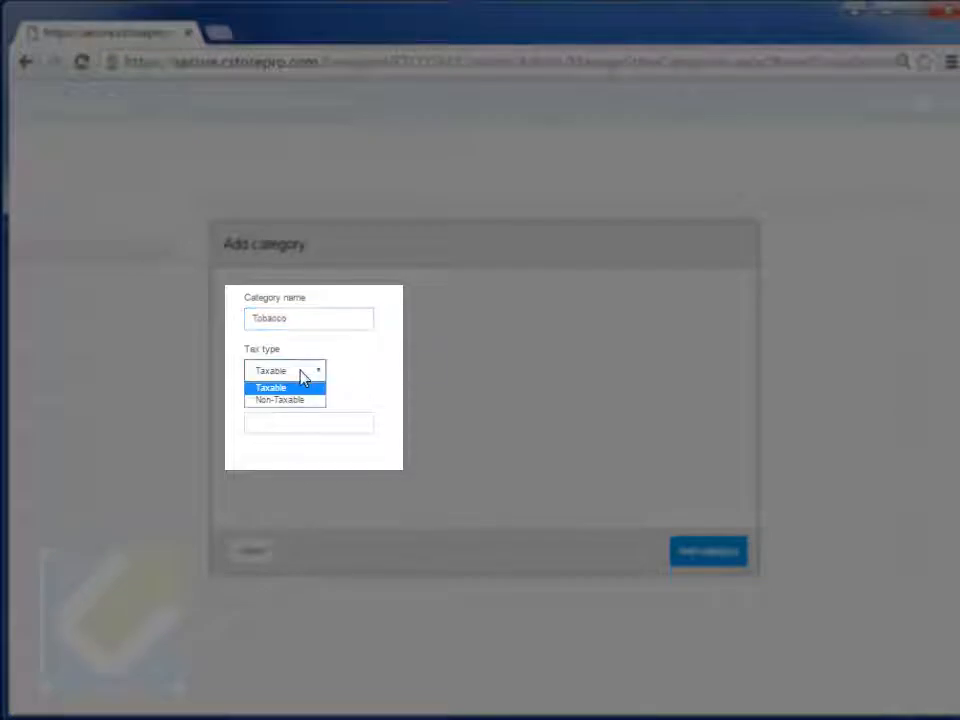
pyautogui.click(291, 391)
pyautogui.click(304, 424)
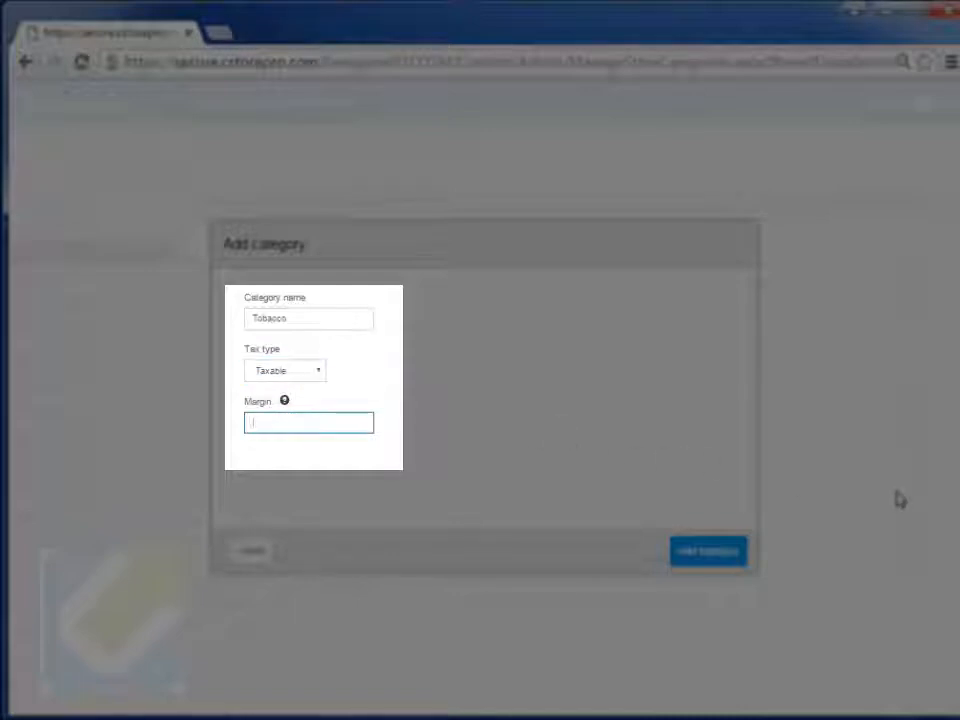
pyautogui.write('40')
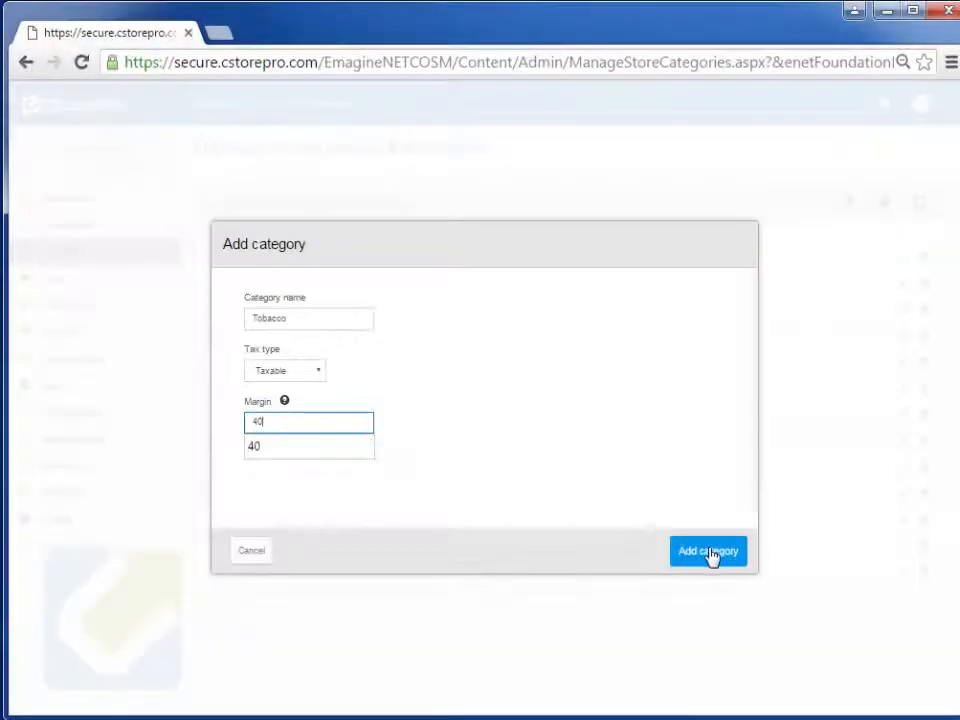
pyautogui.click(706, 553)
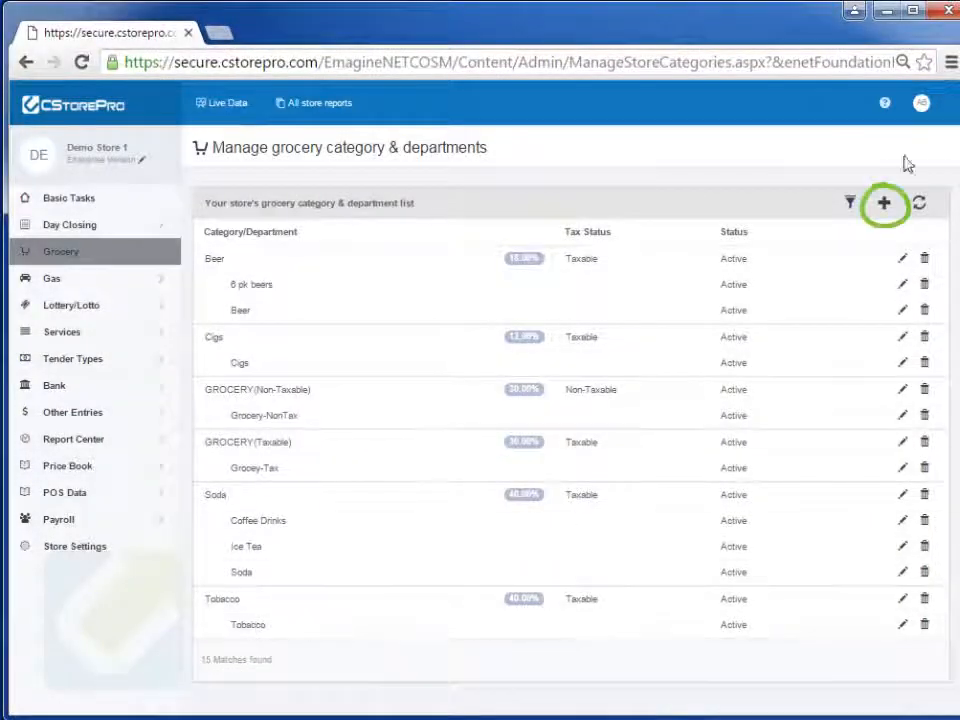
# Add a department named Chewing Tobacco under the Tobacco category, then check the category's margin in the list.
pyautogui.click(884, 204)
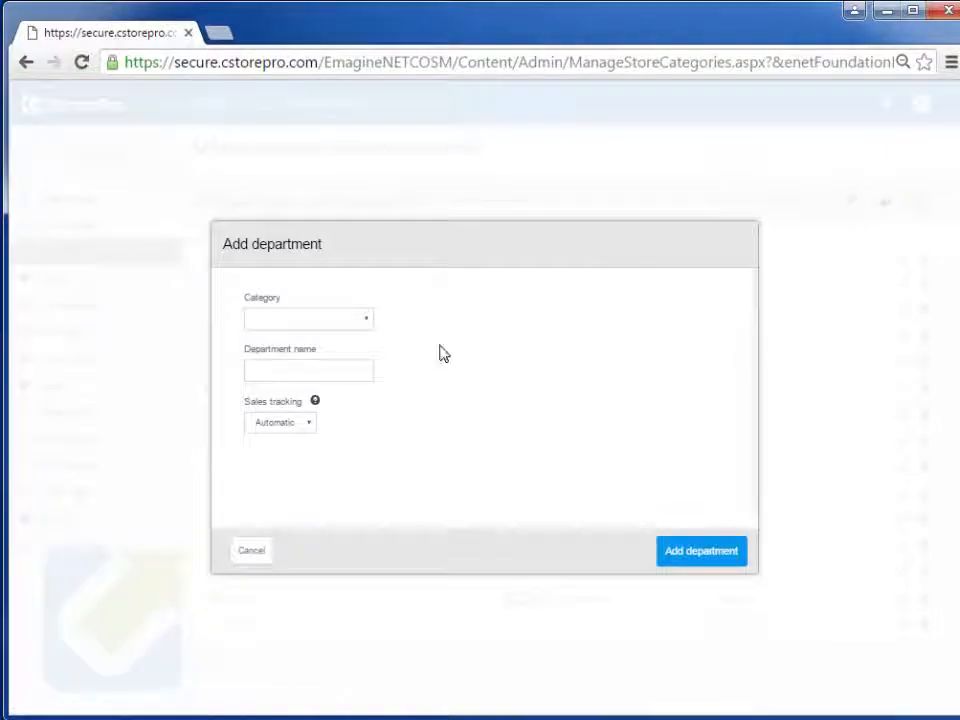
pyautogui.click(309, 321)
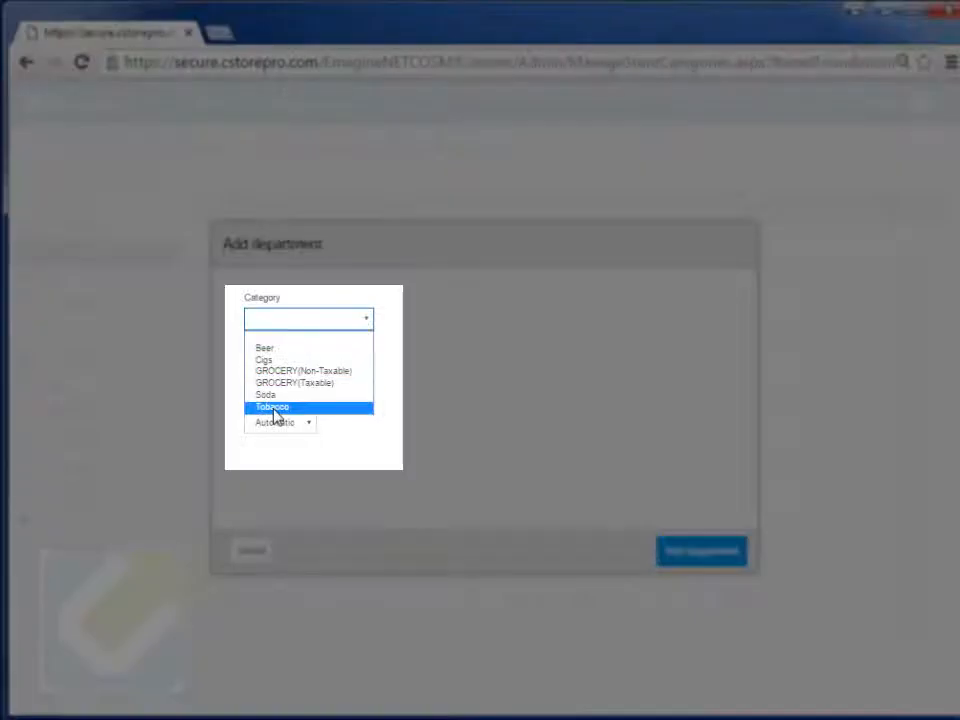
pyautogui.click(275, 407)
pyautogui.click(331, 371)
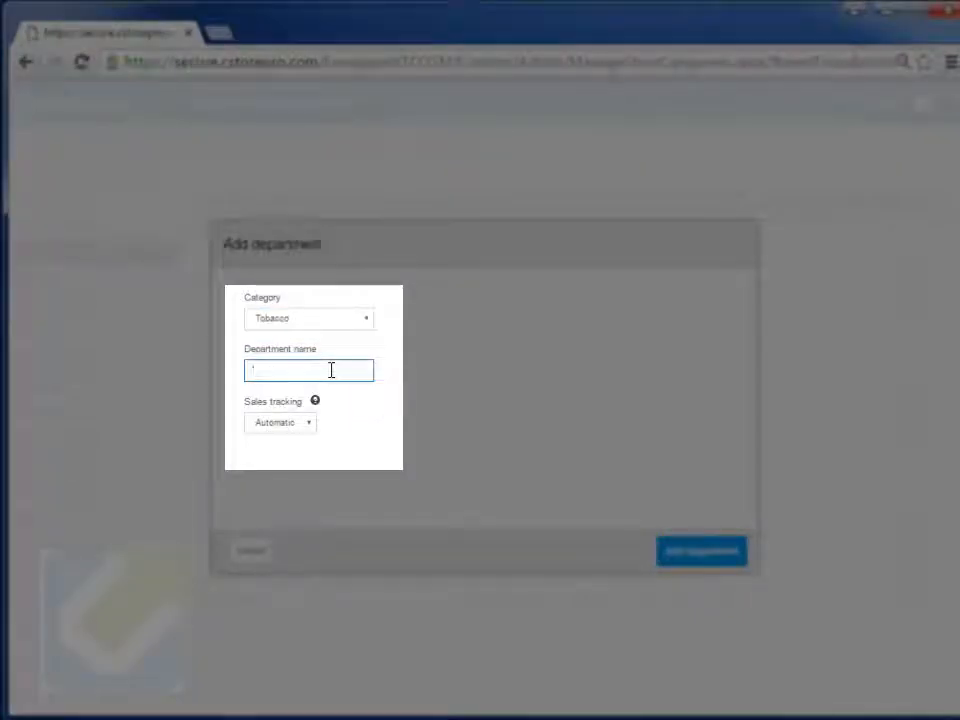
pyautogui.write('Chewing Tobacco')
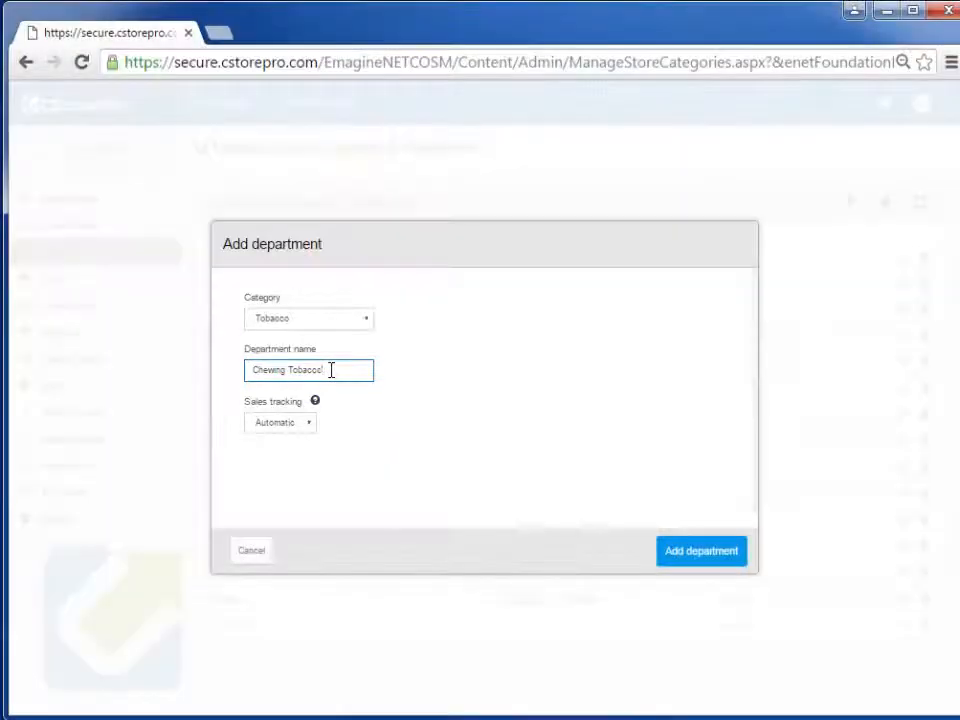
pyautogui.click(688, 556)
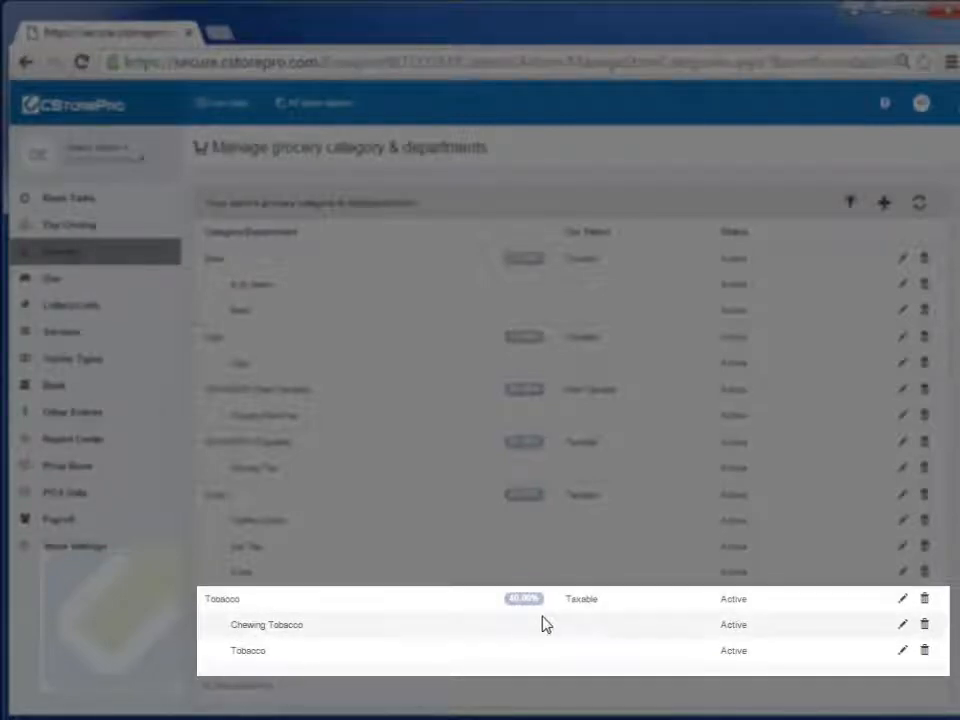
pyautogui.moveTo(508, 600); pyautogui.dragTo(538, 599)
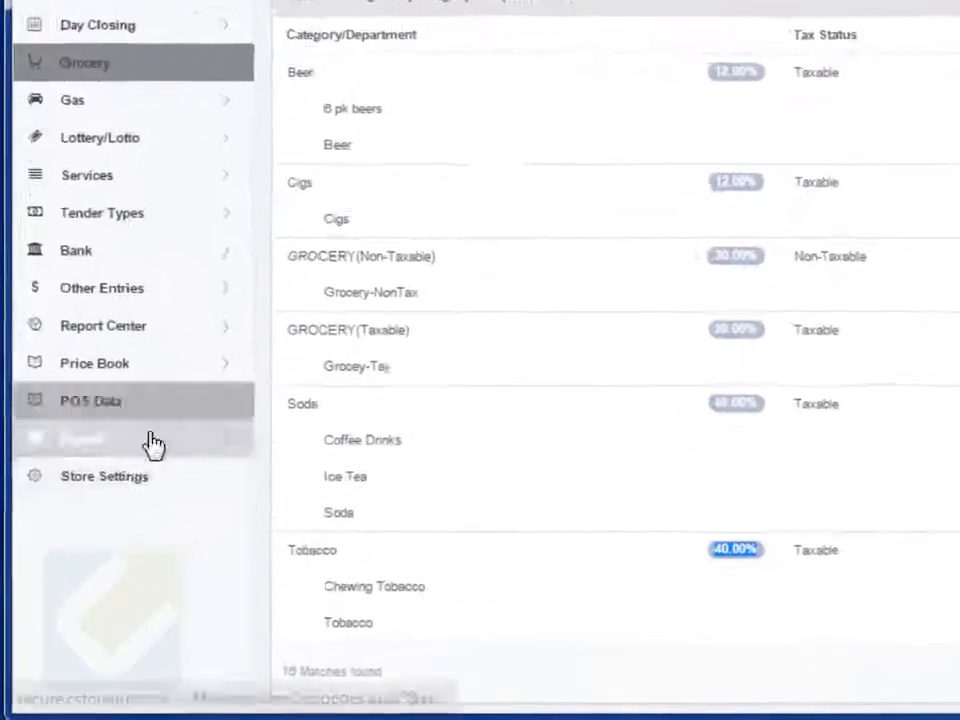
# Open the POS register's department mappings and examine the day report mapping options for the Soda department, leaving the configuration without saving.
pyautogui.moveTo(184, 364)
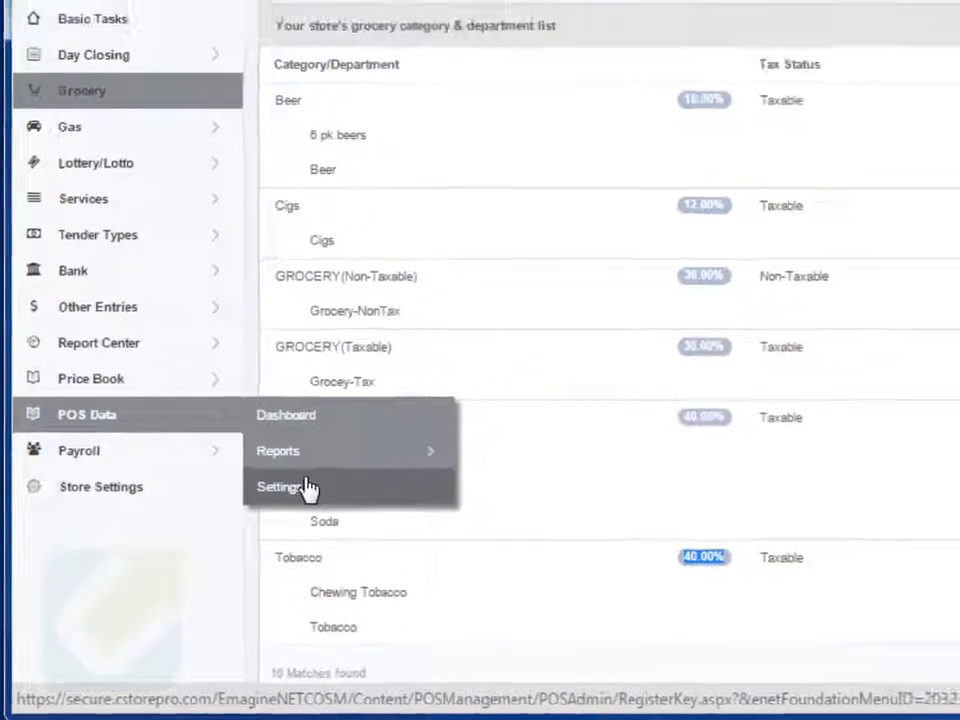
pyautogui.click(306, 487)
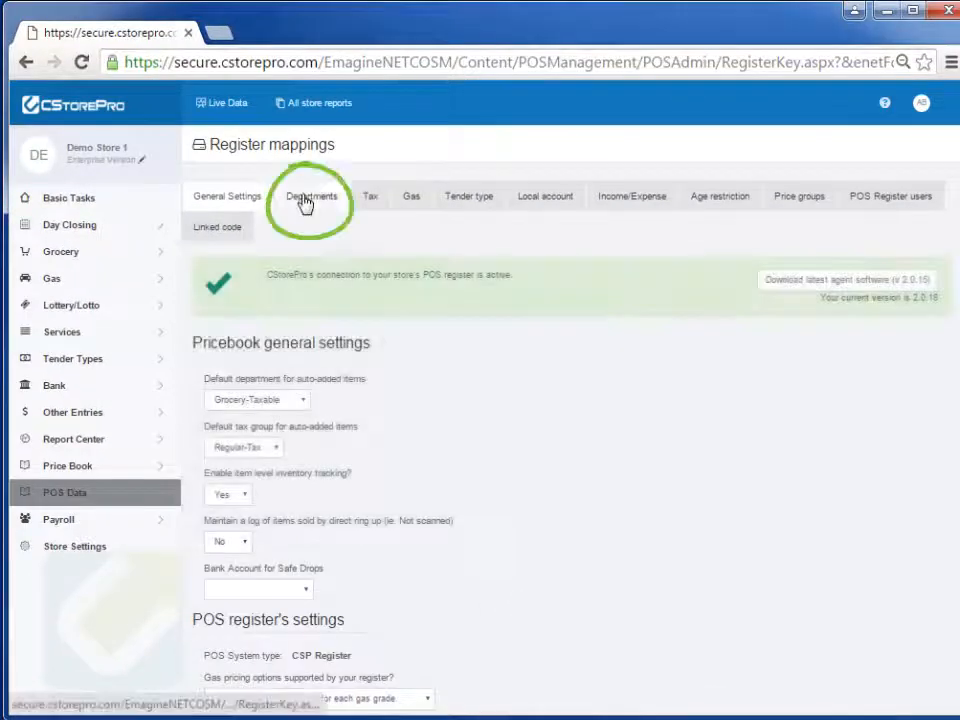
pyautogui.click(305, 200)
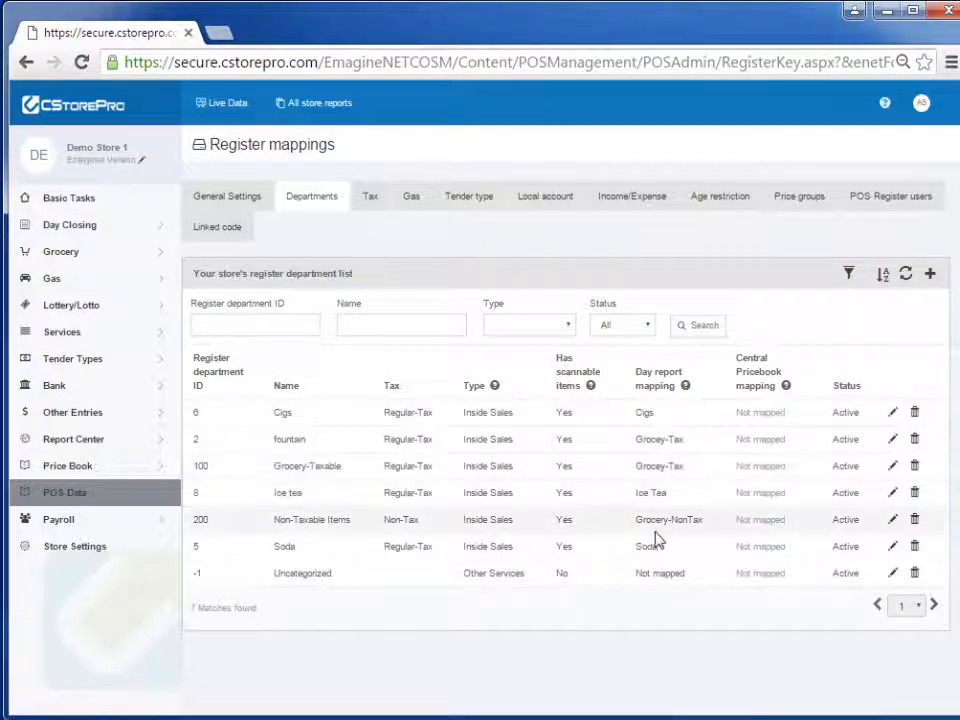
pyautogui.click(849, 272)
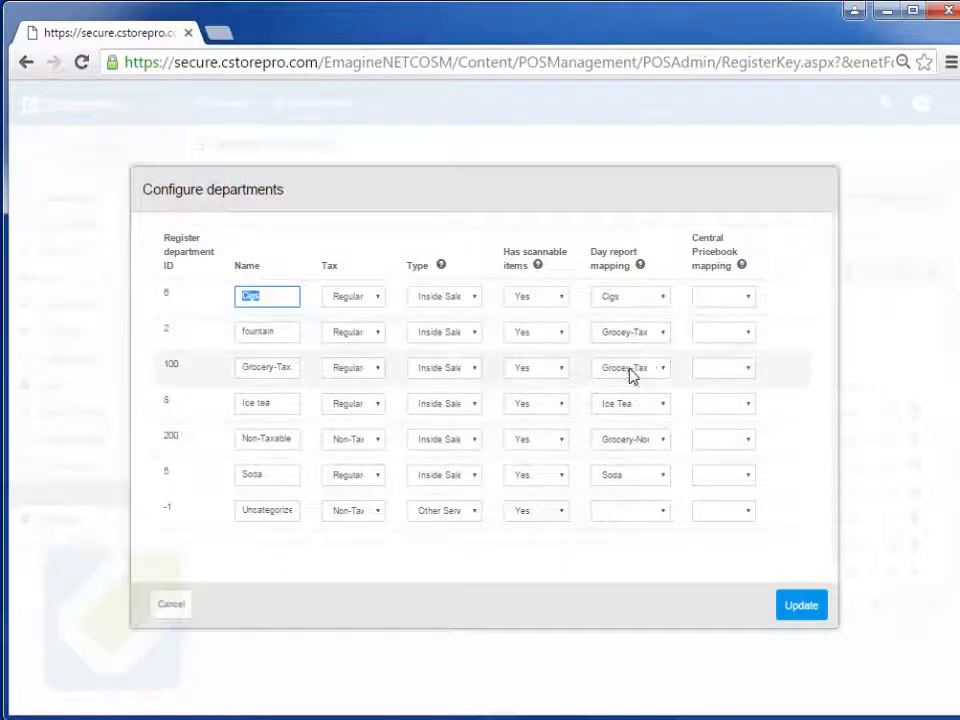
pyautogui.click(616, 478)
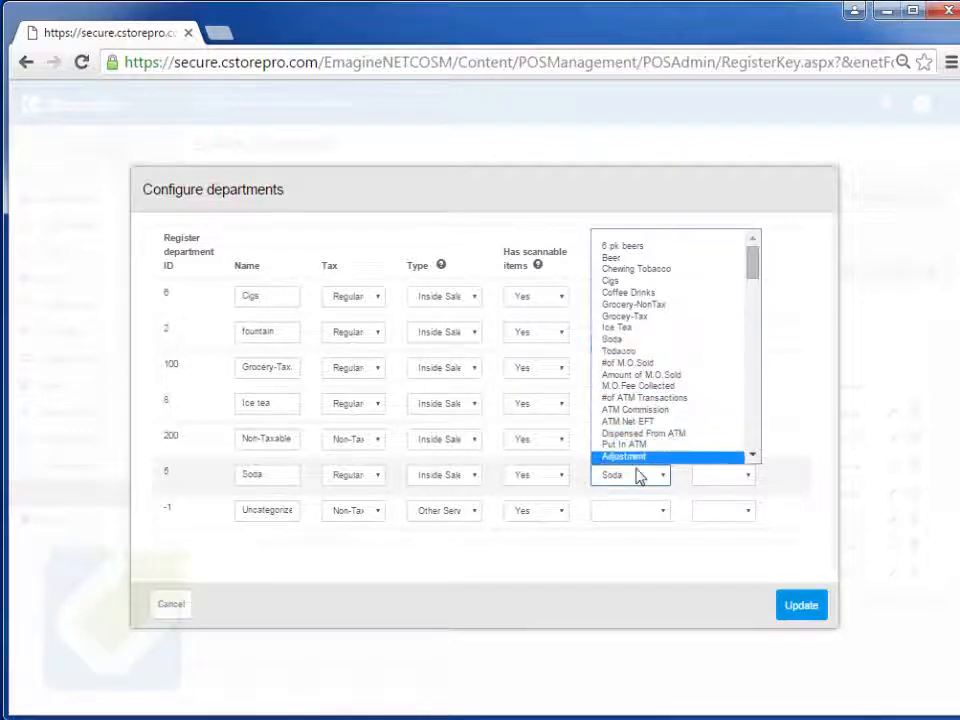
pyautogui.click(184, 607)
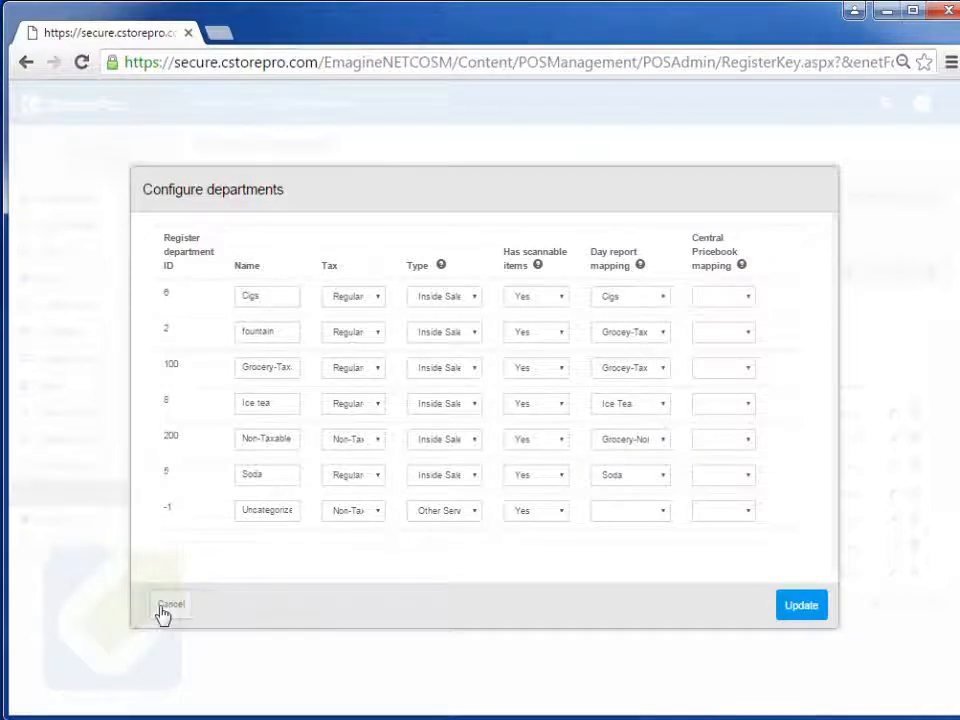
pyautogui.click(165, 612)
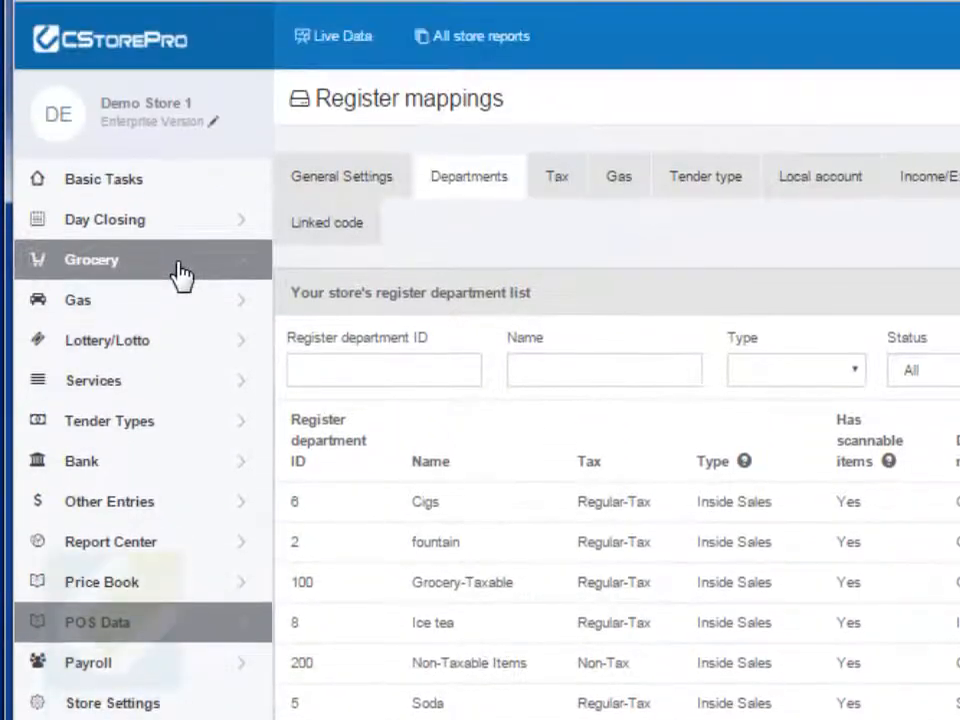
# Open the grocery purchase vendors and delete the vendor Brown n Williamson Cigarettes.
pyautogui.click(182, 91)
pyautogui.moveTo(360, 317)
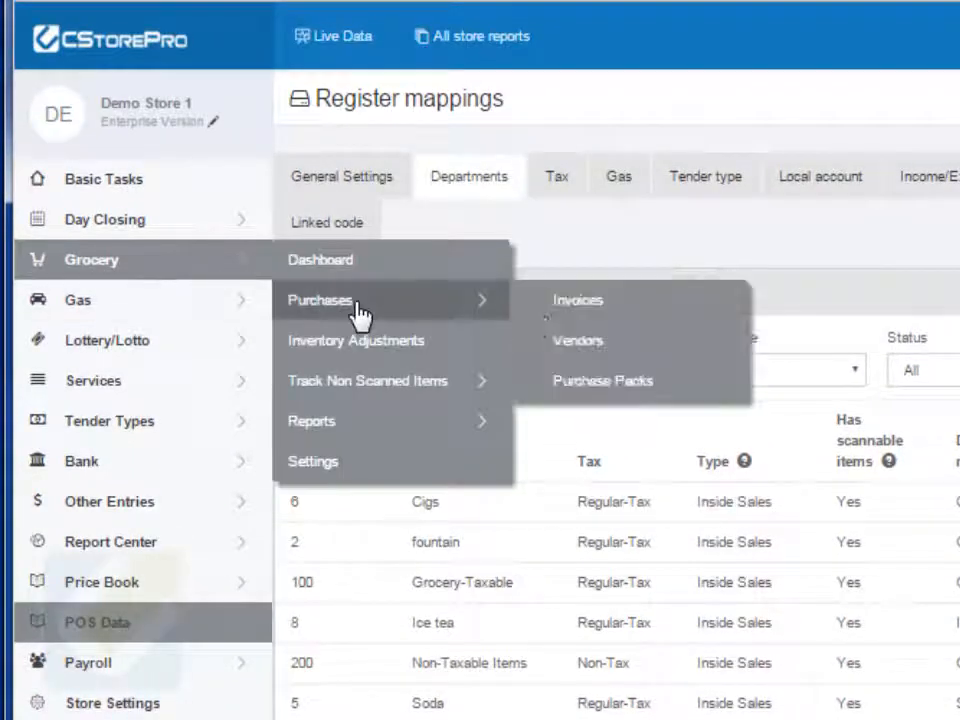
pyautogui.click(590, 340)
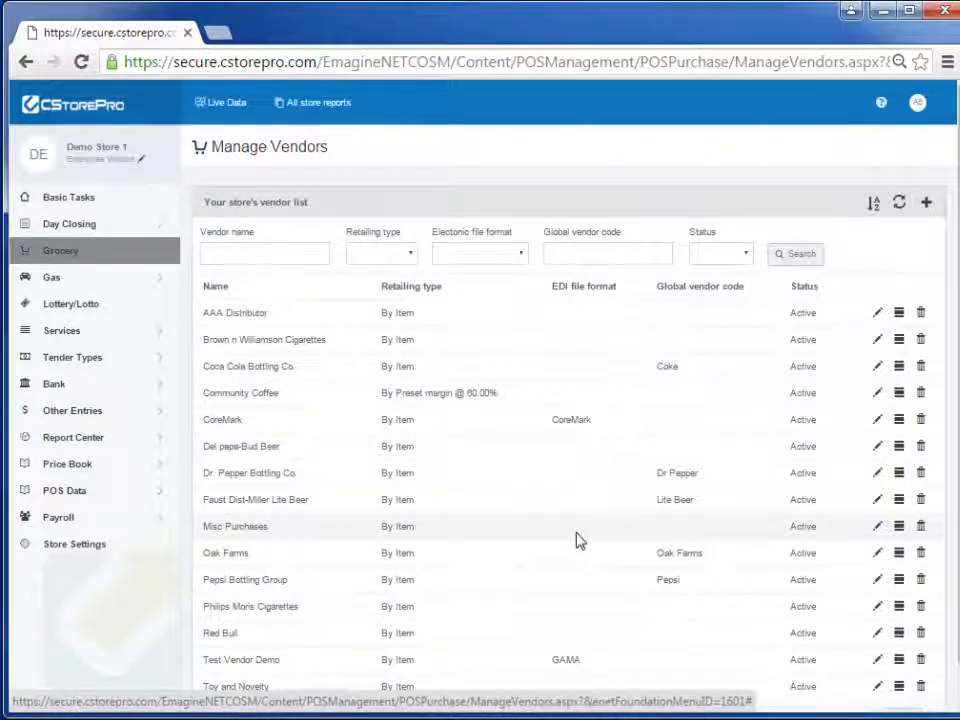
pyautogui.click(920, 341)
pyautogui.click(664, 213)
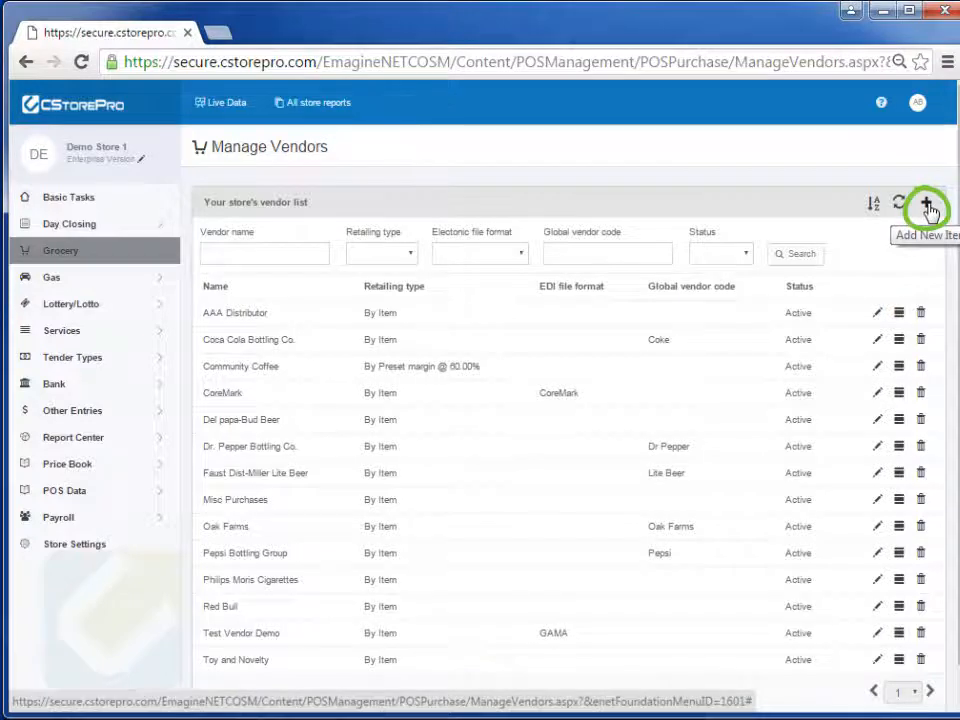
# Start a new vendor named BnG Grocery with the retailing type By preset margin.
pyautogui.click(927, 205)
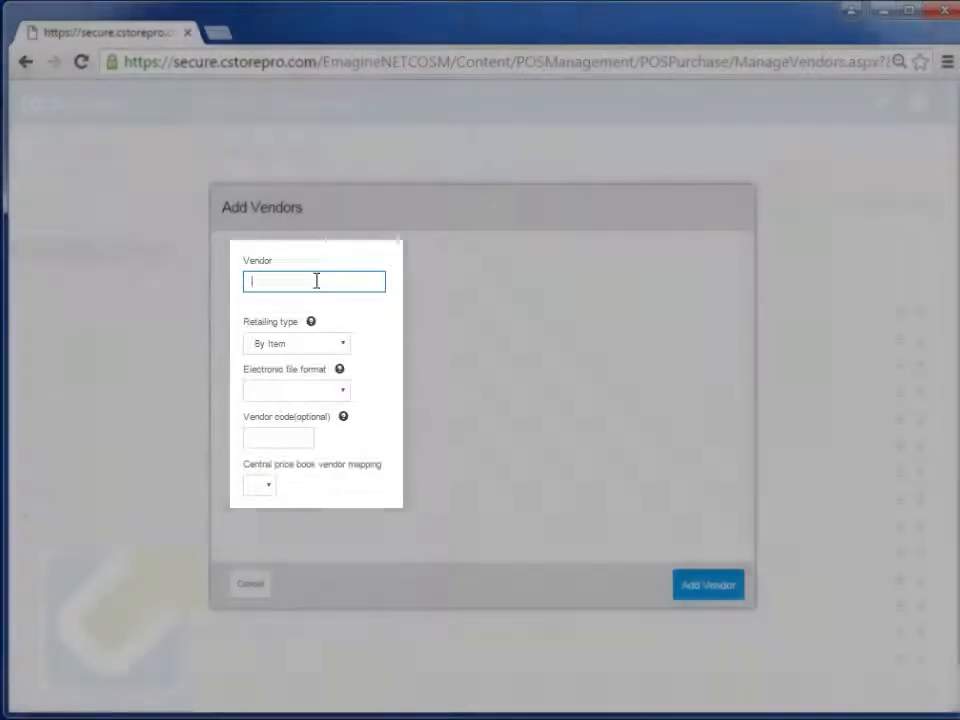
pyautogui.click(316, 282)
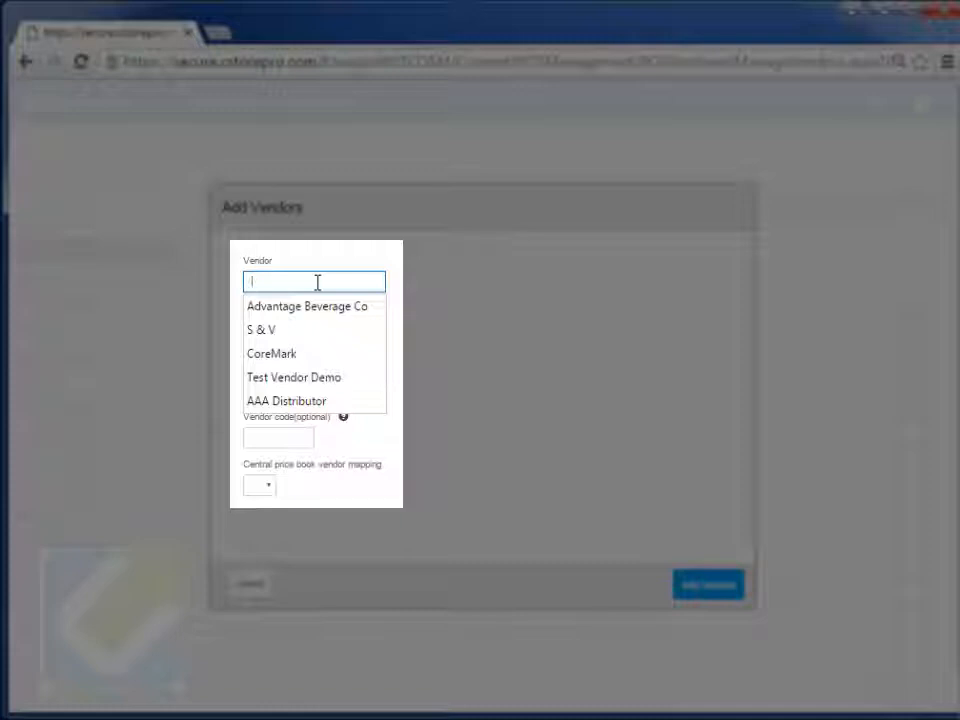
pyautogui.write('B')
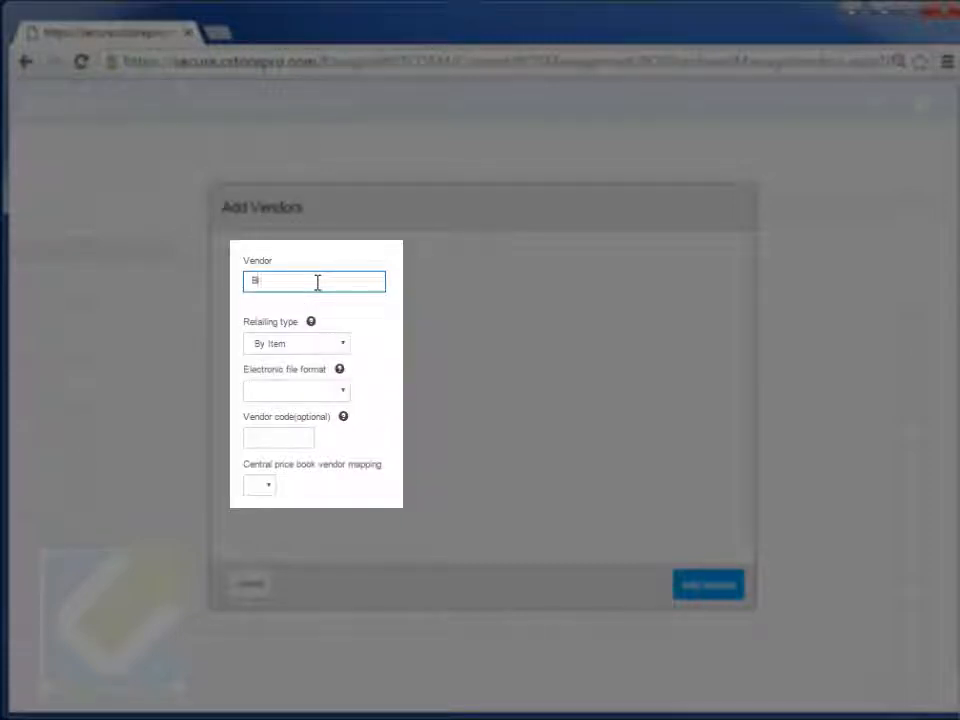
pyautogui.write('nG Di')
pyautogui.click(306, 346)
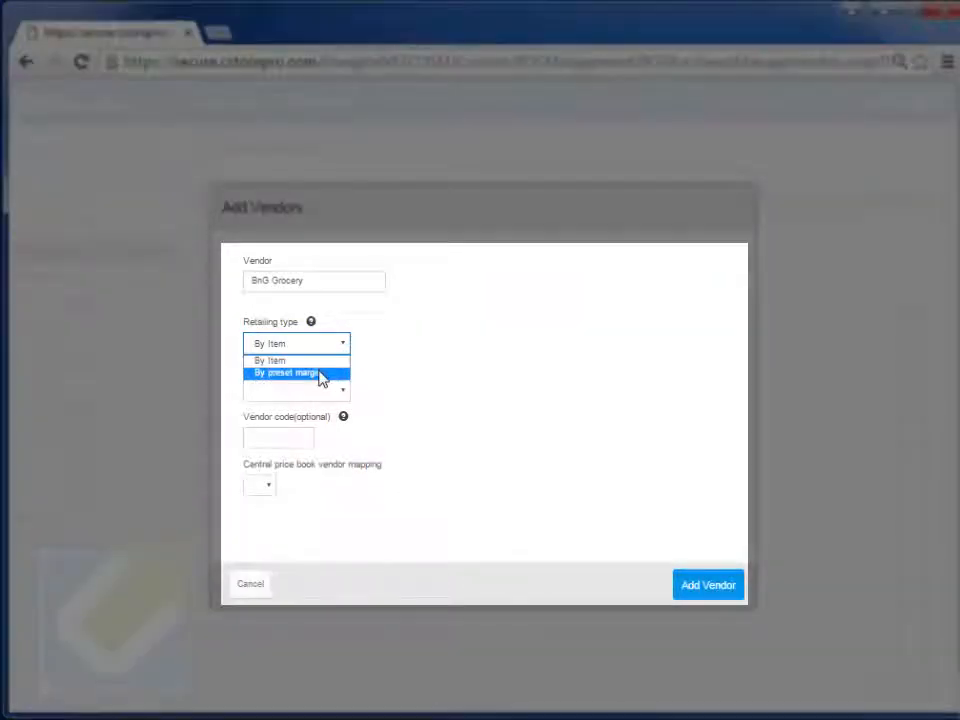
pyautogui.click(320, 378)
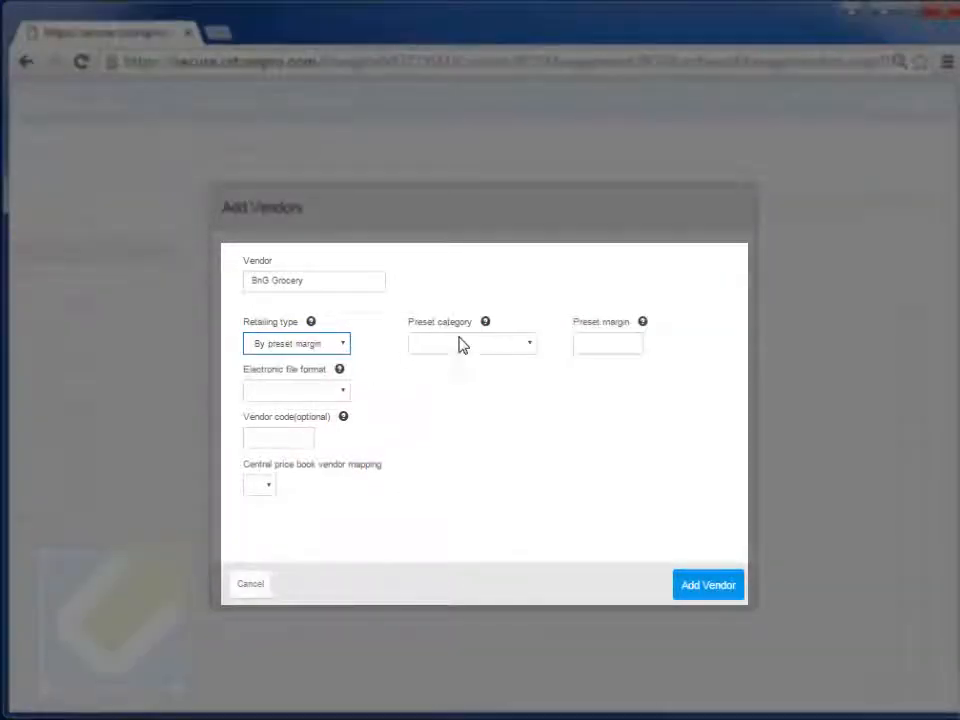
# Set the new vendor's preset category to Tobacco and its preset margin to 60.
pyautogui.click(462, 344)
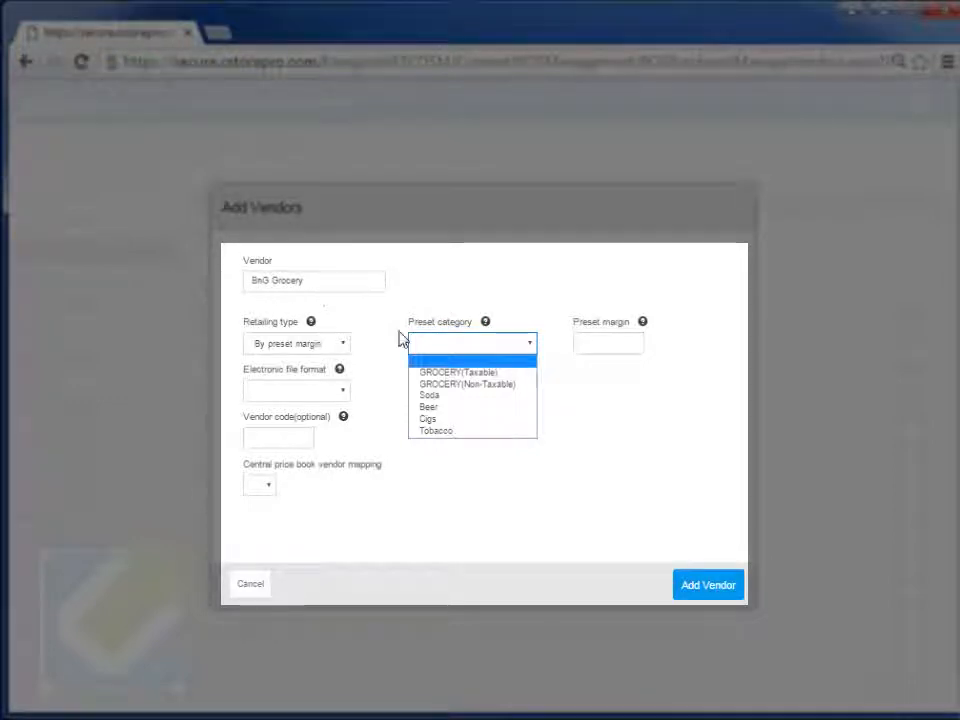
pyautogui.click(445, 433)
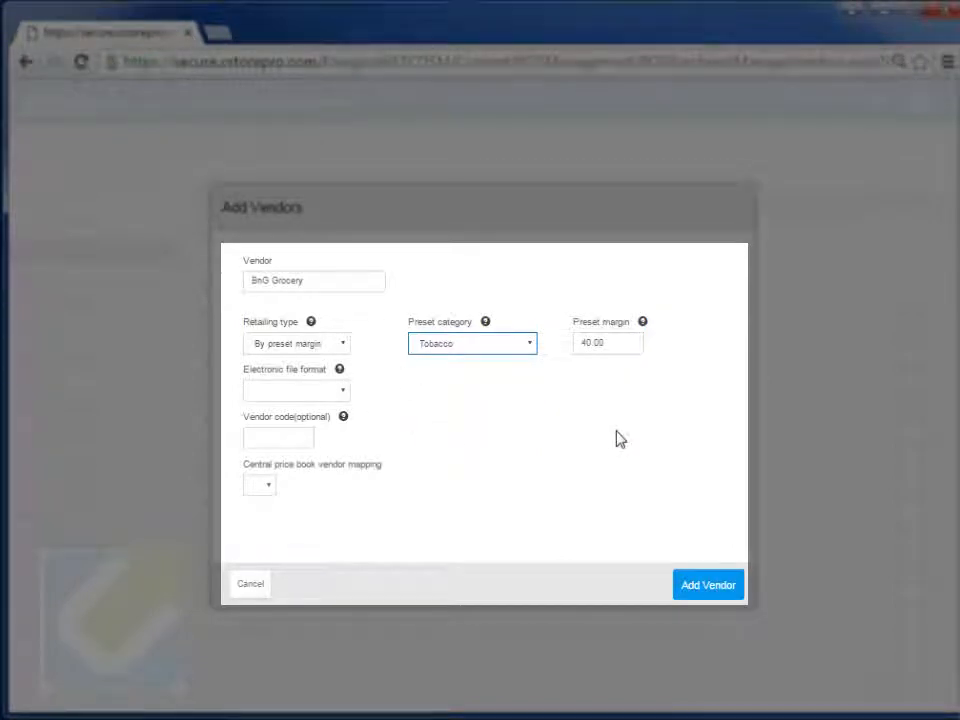
pyautogui.doubleClick(613, 342)
pyautogui.write('30')
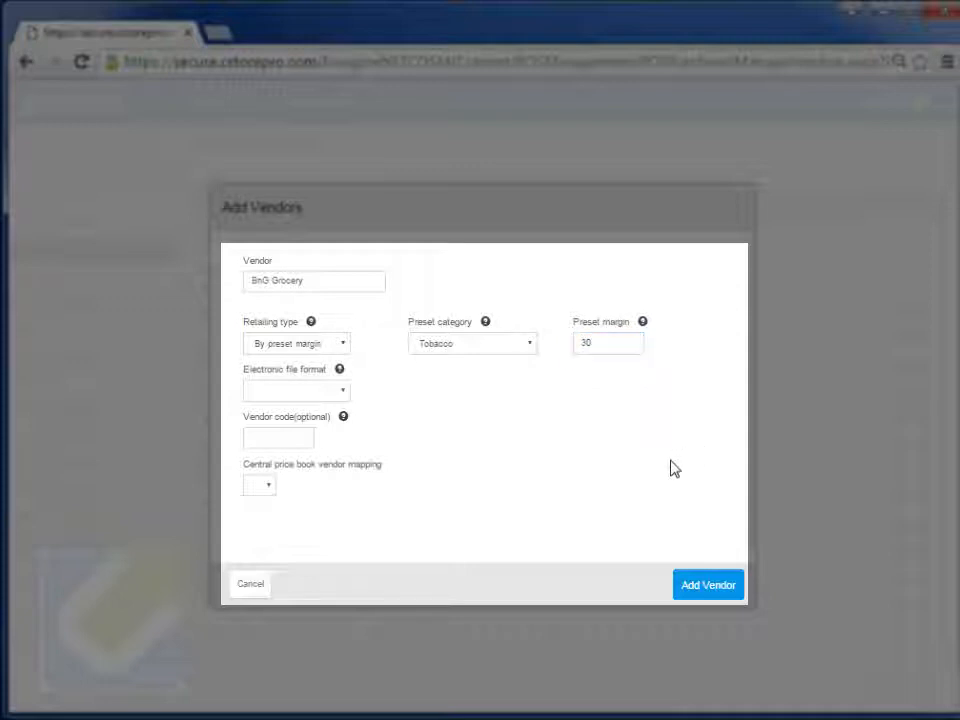
pyautogui.doubleClick(592, 345)
pyautogui.write('60')
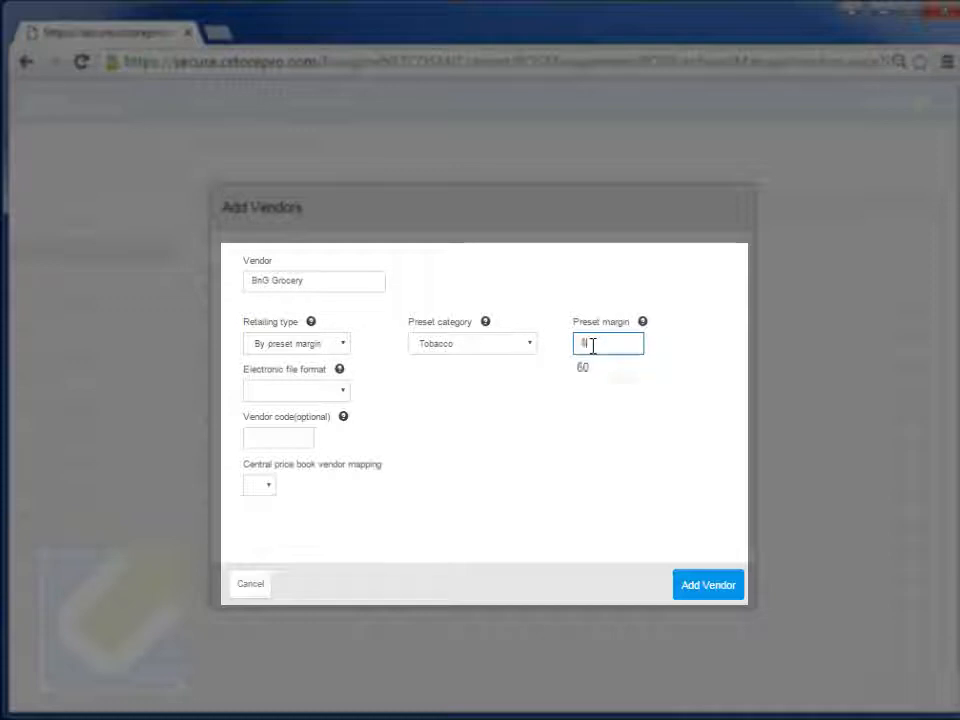
# Change the new BnG Grocery vendor's retailing type to By Item.
pyautogui.click(562, 449)
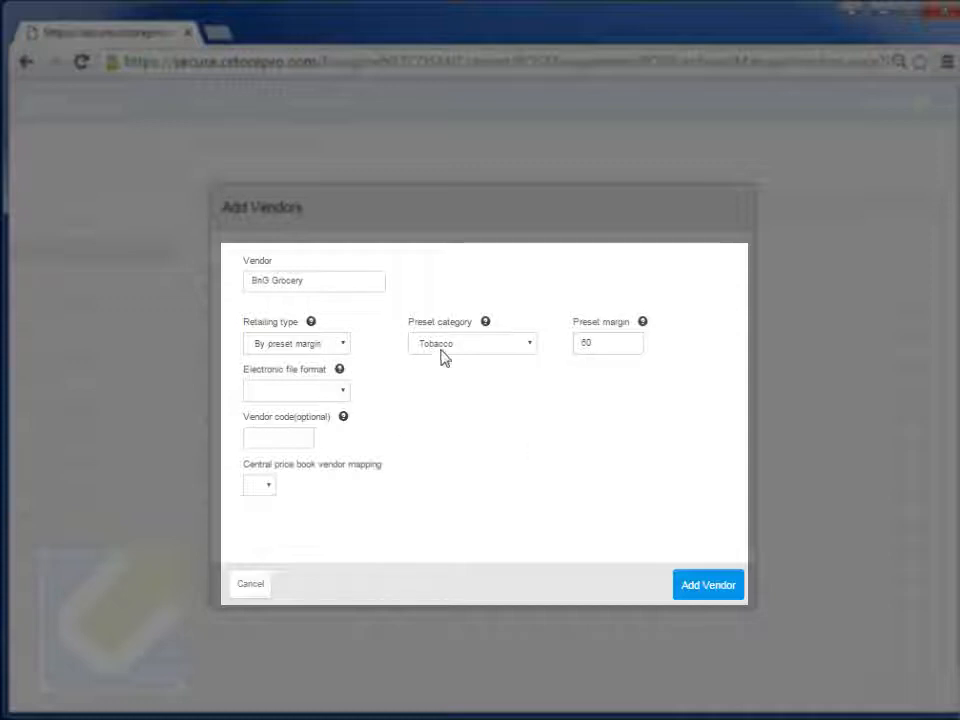
pyautogui.click(305, 391)
pyautogui.click(303, 395)
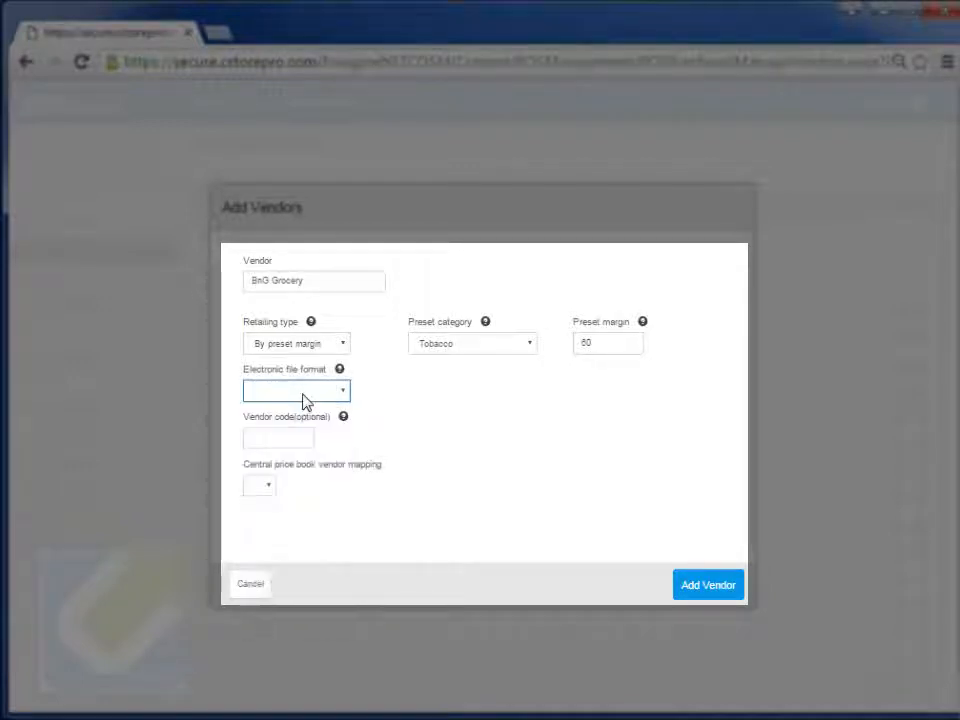
pyautogui.click(302, 396)
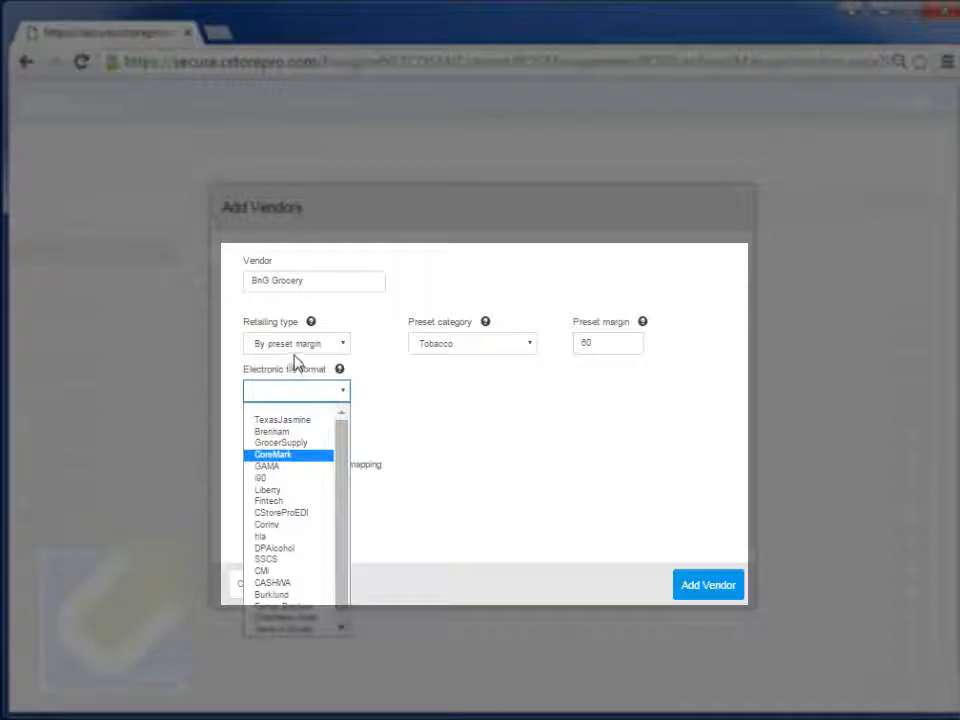
pyautogui.click(295, 349)
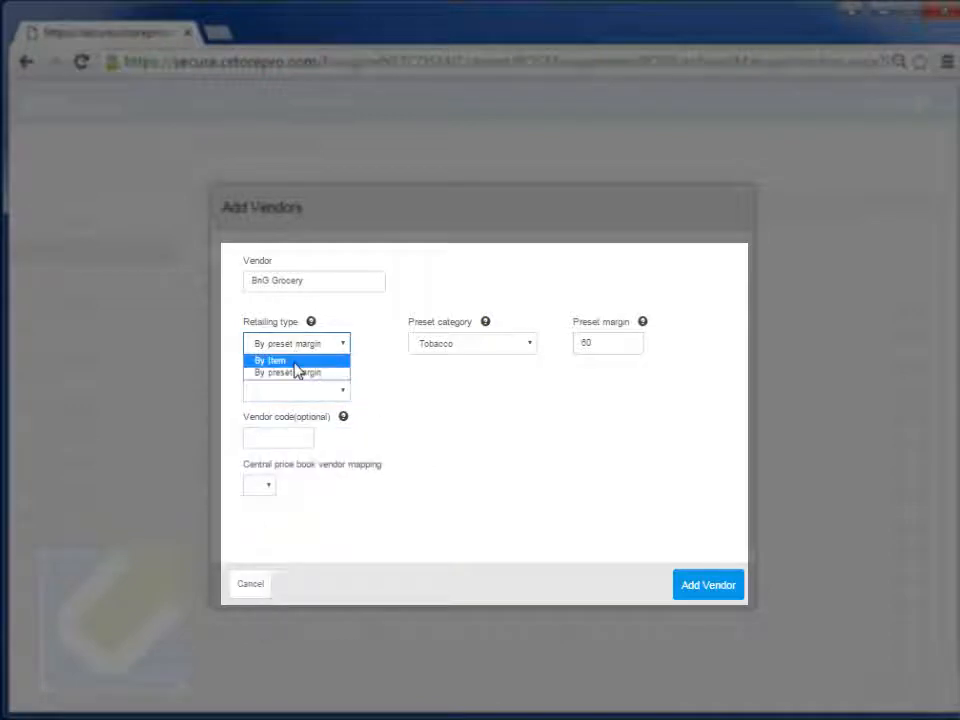
pyautogui.click(295, 364)
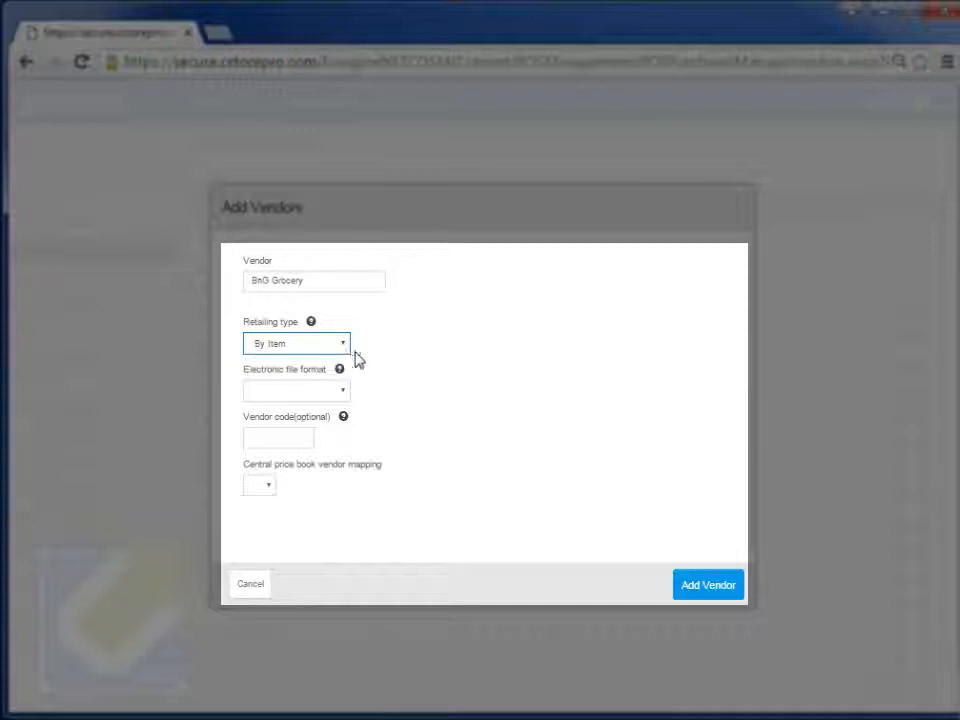
# Set the new vendor's electronic file format to GAMA, leave the vendor code empty and add the vendor.
pyautogui.click(316, 392)
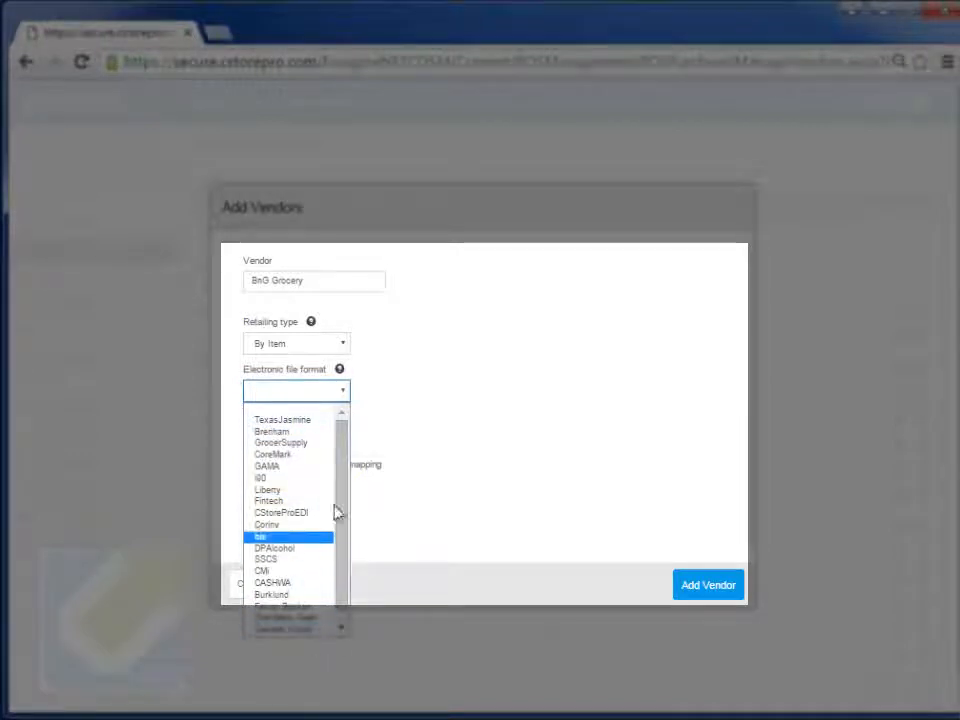
pyautogui.scroll(-1, 344, 497)
pyautogui.scroll(1, 345, 490)
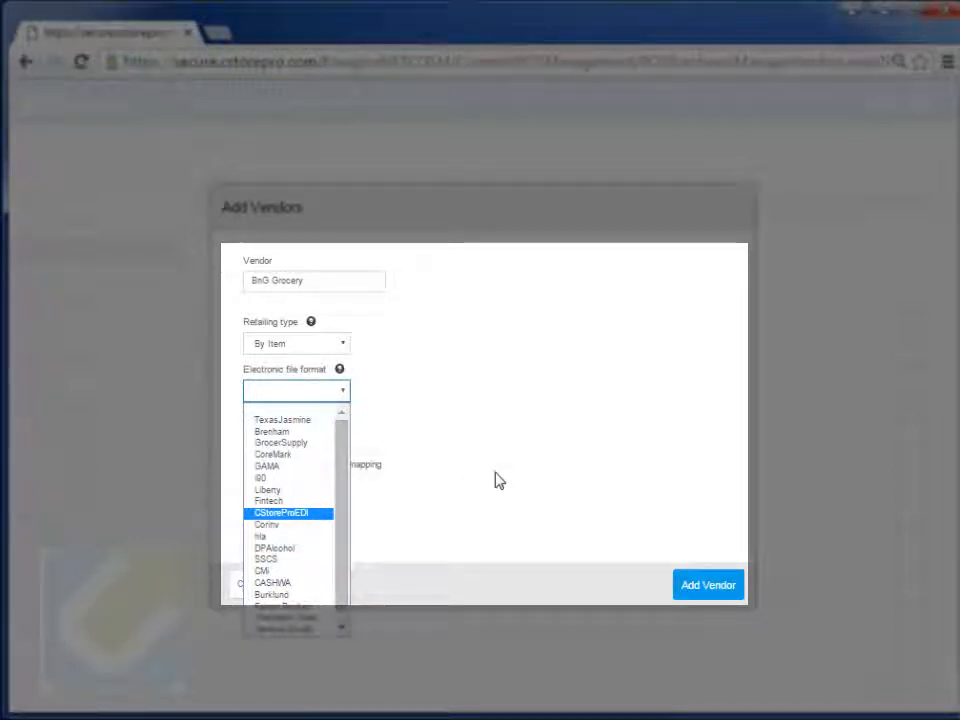
pyautogui.click(292, 467)
pyautogui.click(290, 435)
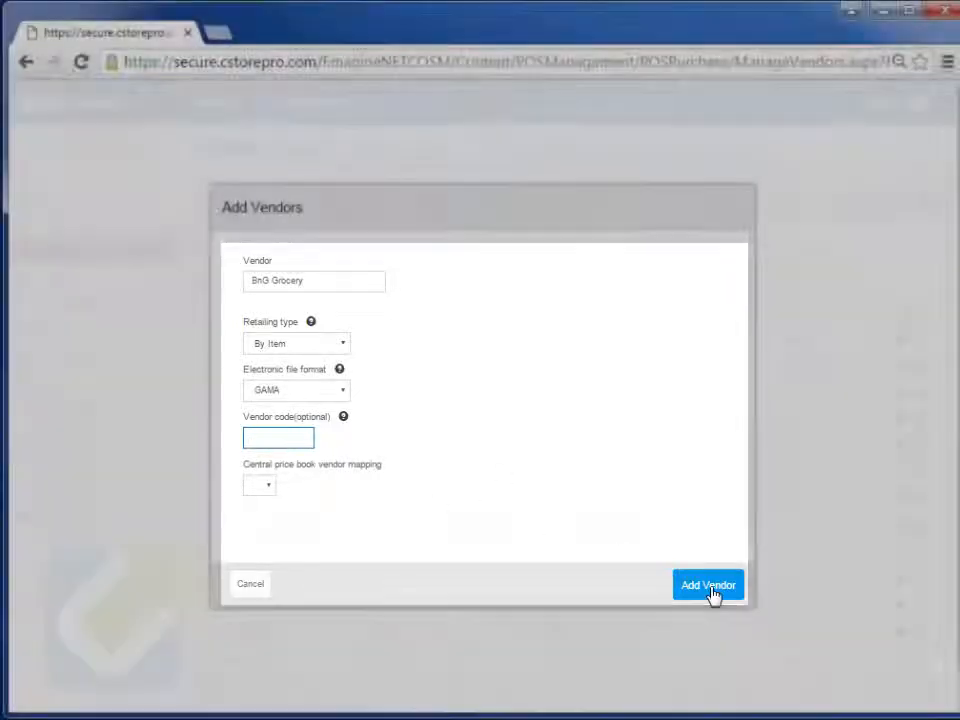
pyautogui.click(709, 586)
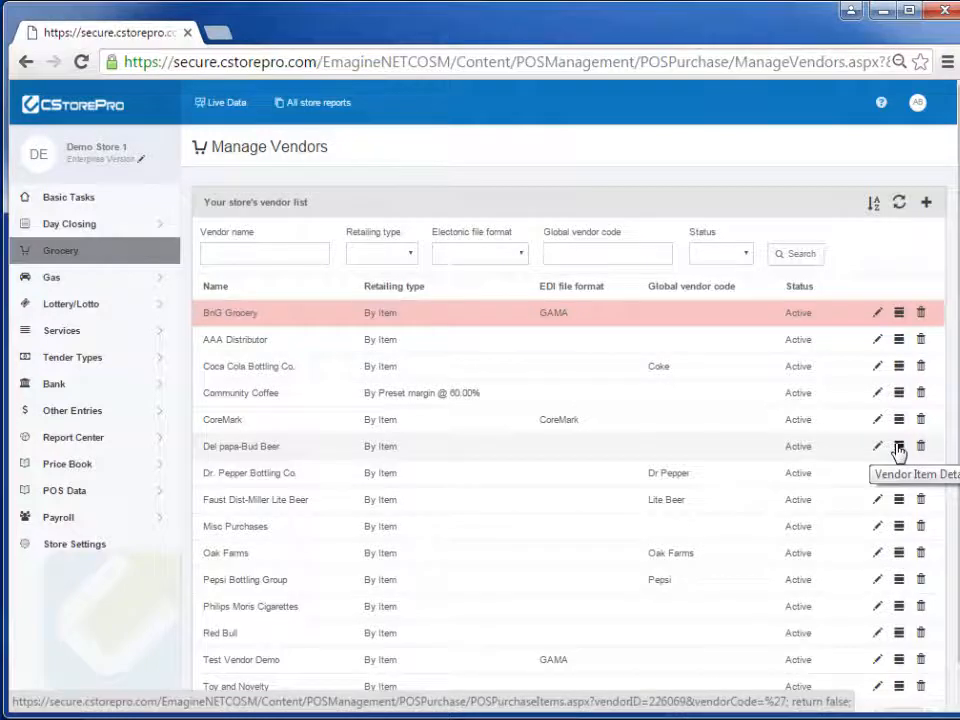
# Open the vendor item details of AAA Distributor from the vendor list to view its price book.
pyautogui.click(899, 339)
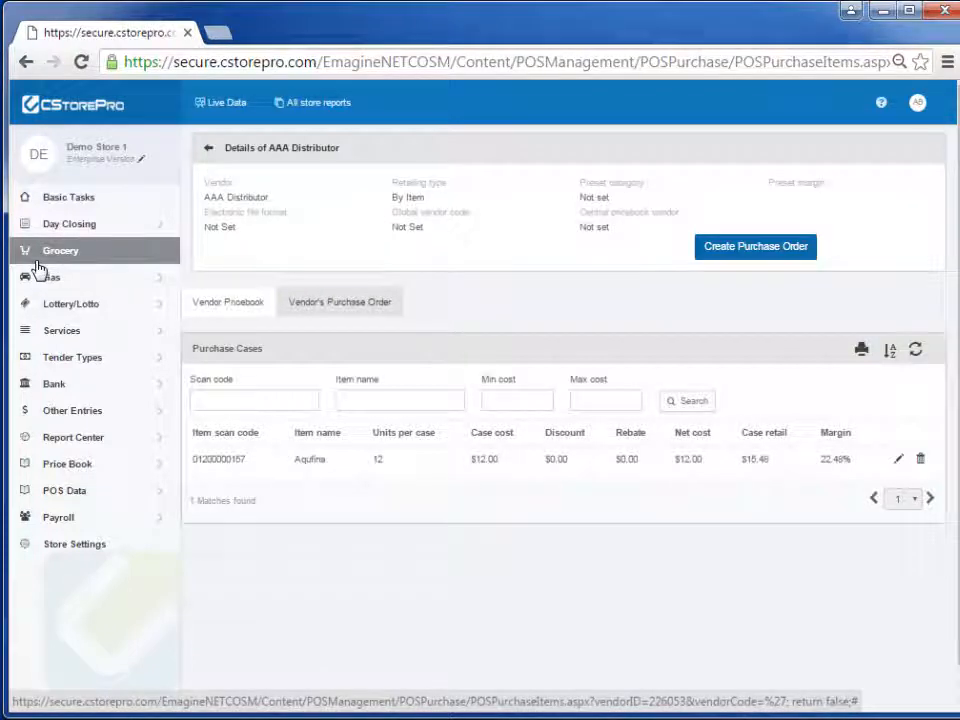
# Start a new grocery purchase by check from the basic tasks dashboard and choose AAA Distributor as its vendor.
pyautogui.click(86, 205)
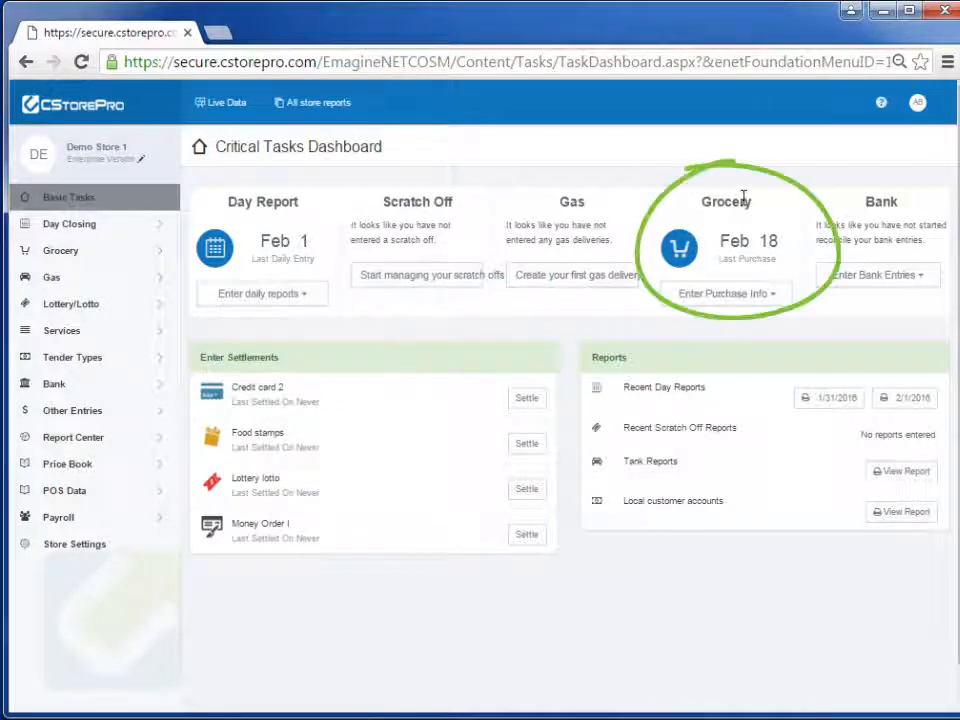
pyautogui.click(752, 298)
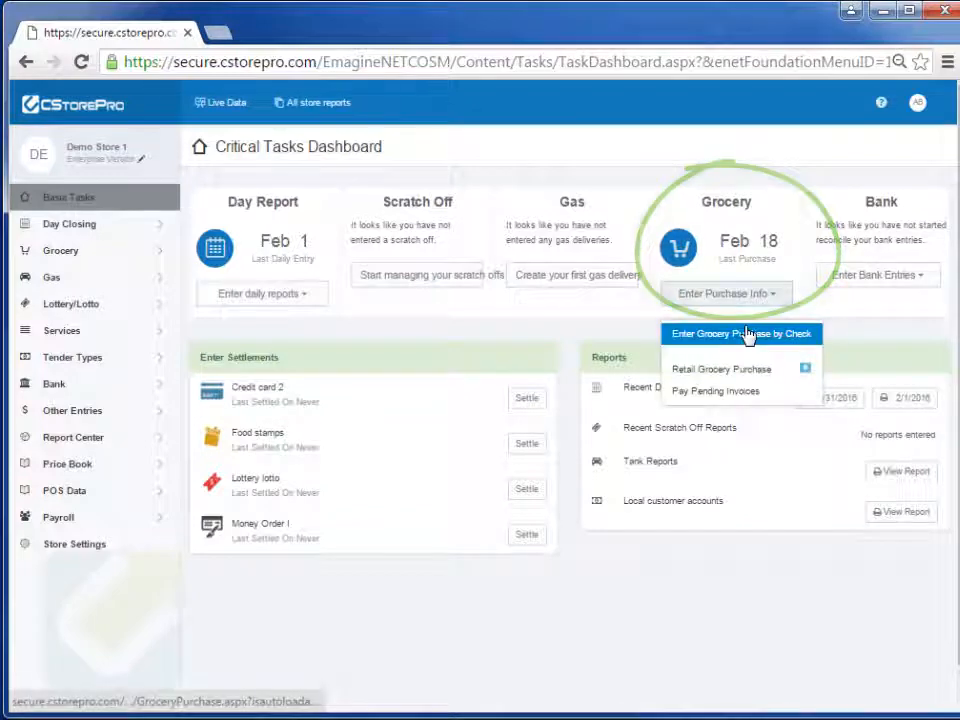
pyautogui.click(748, 335)
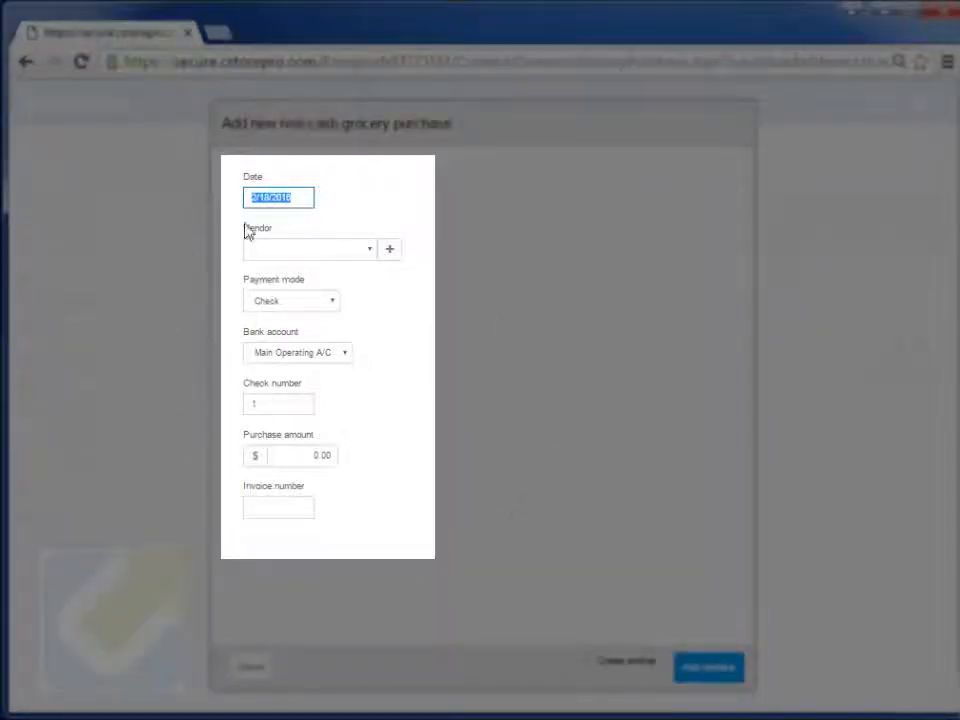
pyautogui.click(294, 250)
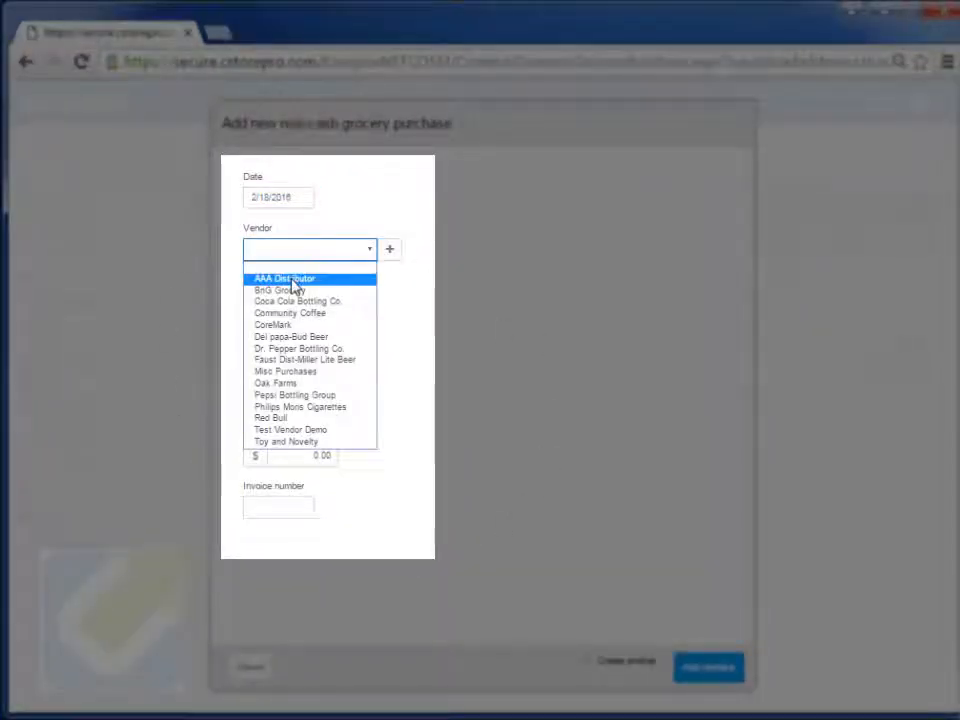
pyautogui.click(291, 280)
# Try the Check and EFT payment modes for the AAA Distributor purchase to compare their fields.
pyautogui.click(318, 309)
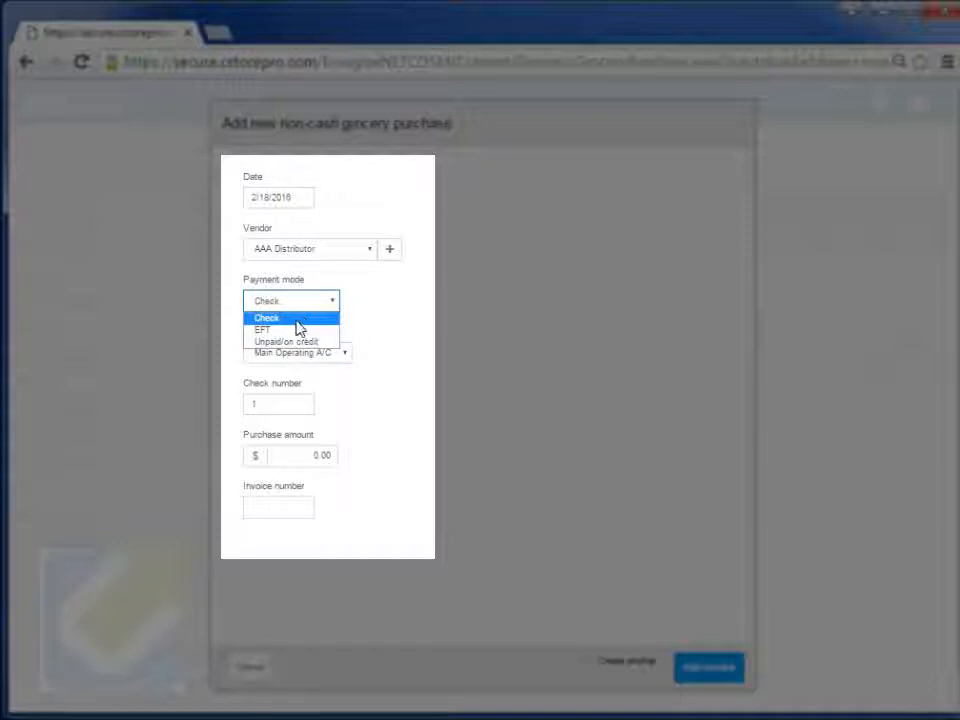
pyautogui.click(297, 320)
pyautogui.click(272, 401)
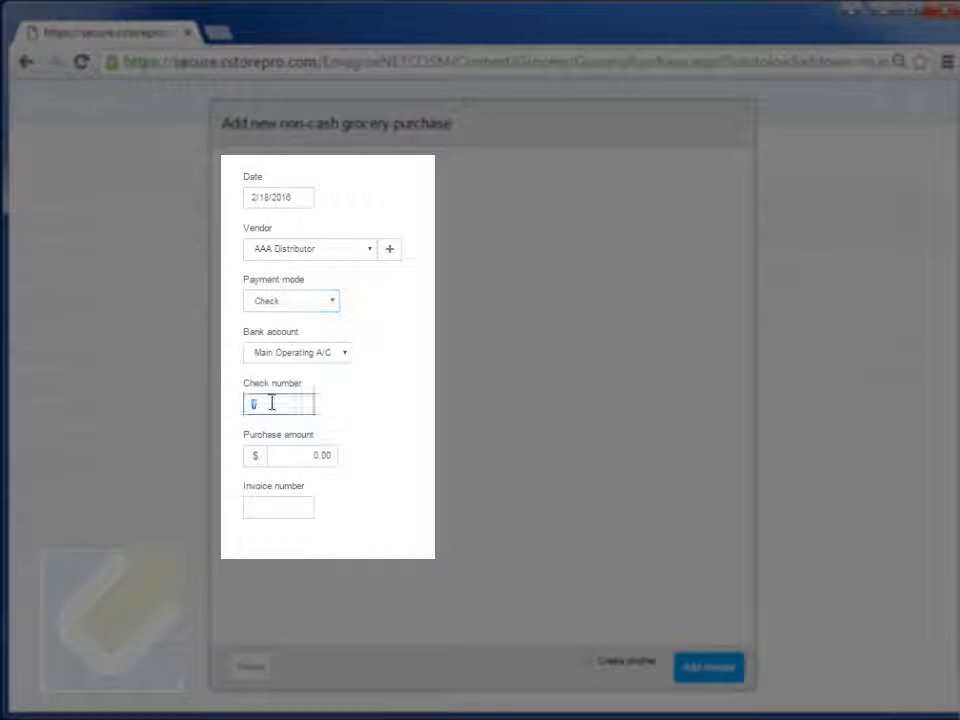
pyautogui.click(293, 304)
pyautogui.click(277, 331)
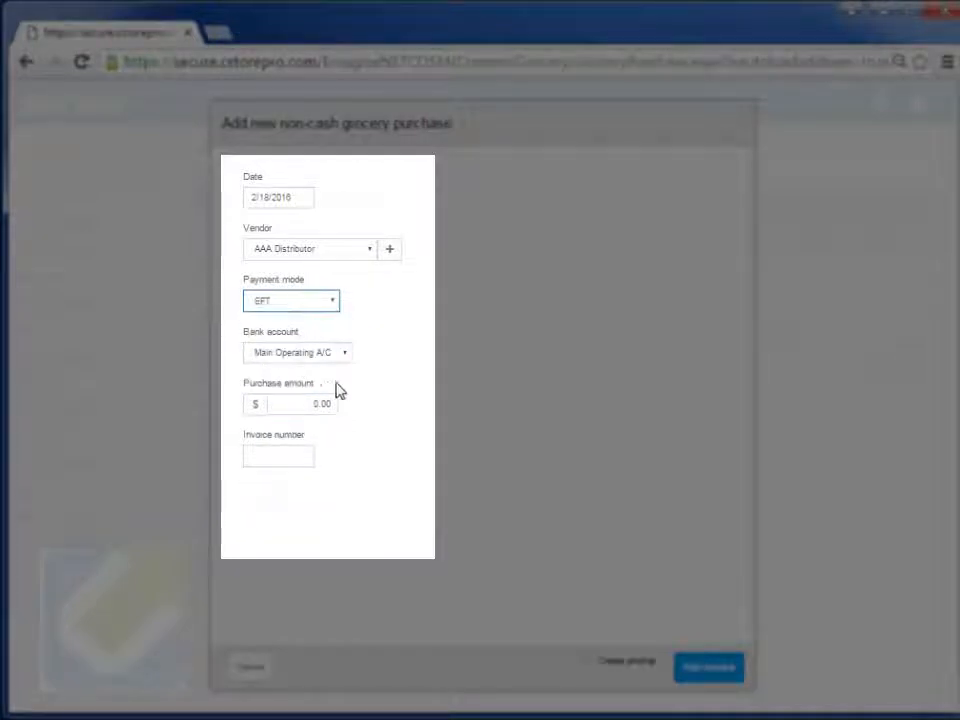
# Set the AAA Distributor purchase's payment mode to Unpaid/on credit and its purchase amount to 48.00.
pyautogui.click(287, 303)
pyautogui.click(281, 342)
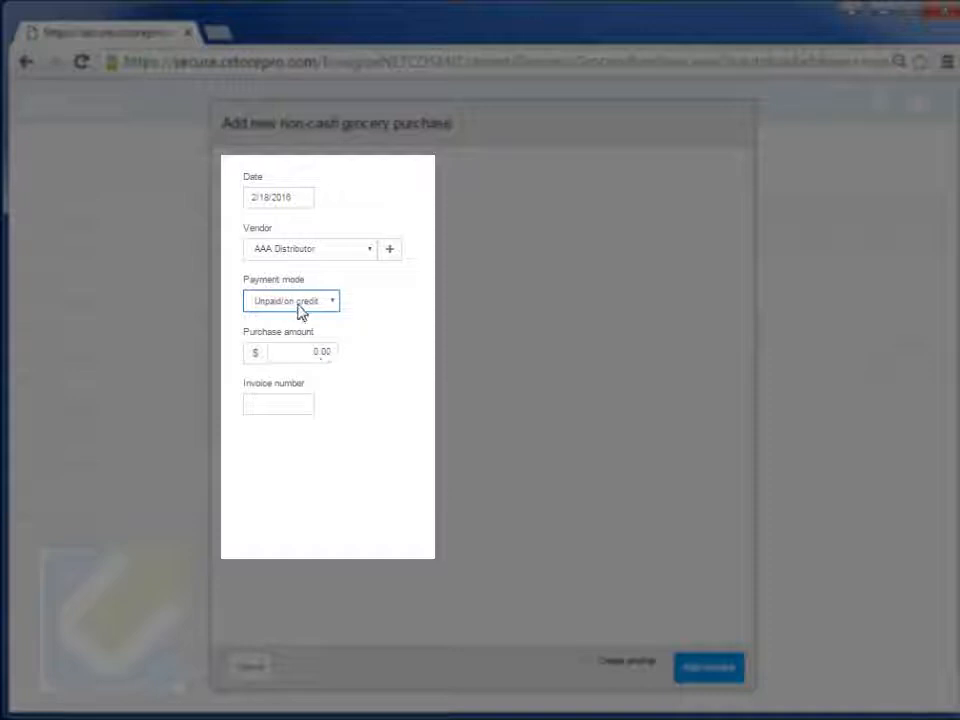
pyautogui.click(302, 351)
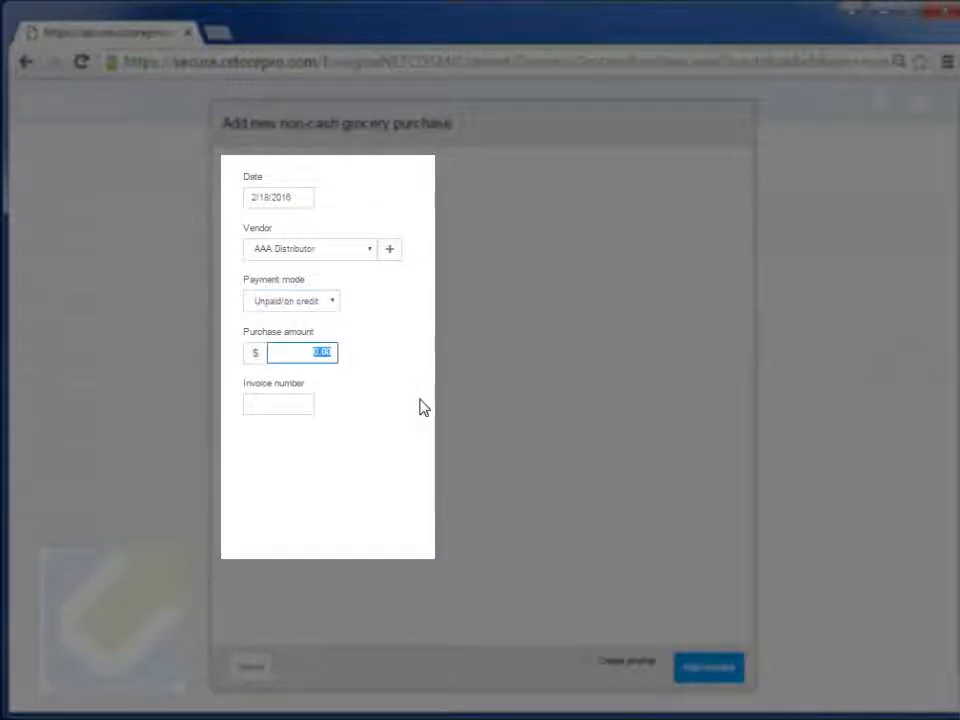
pyautogui.write('2.0')
pyautogui.moveTo(317, 352); pyautogui.dragTo(374, 351)
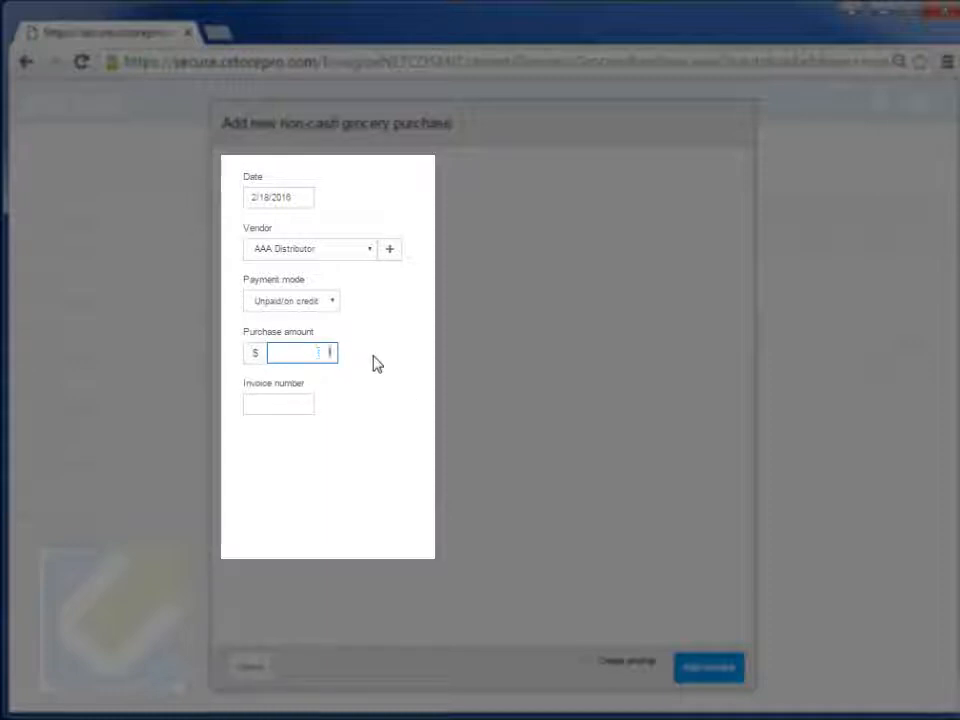
pyautogui.write('45.00')
# Enter the purchase's invoice number and add the invoice with the option to create another one enabled.
pyautogui.click(313, 402)
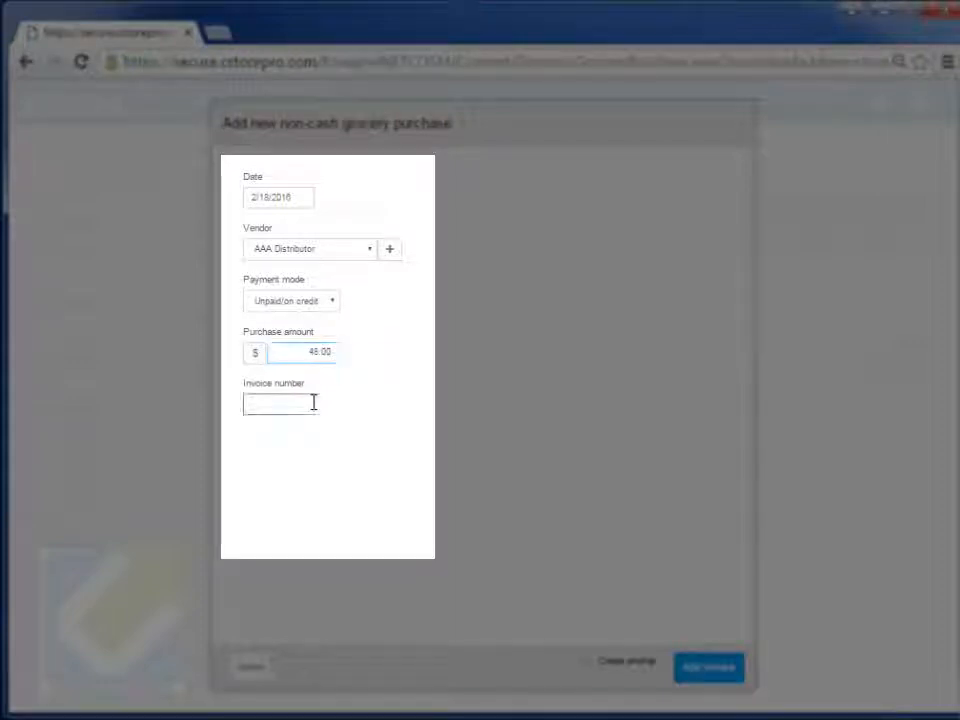
pyautogui.write('45654')
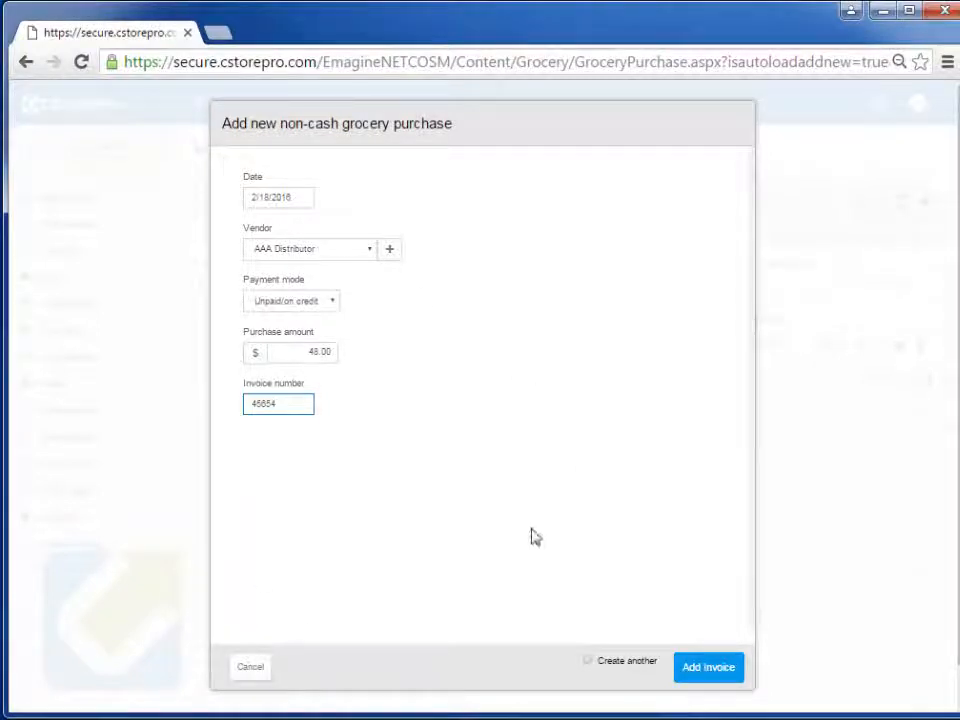
pyautogui.click(587, 663)
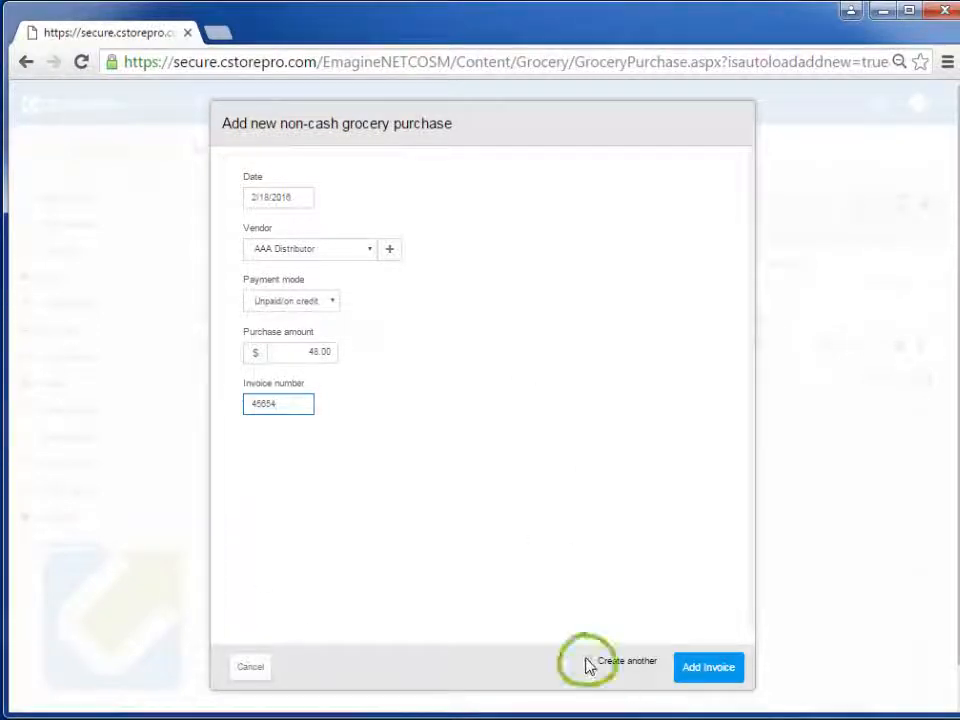
pyautogui.click(728, 677)
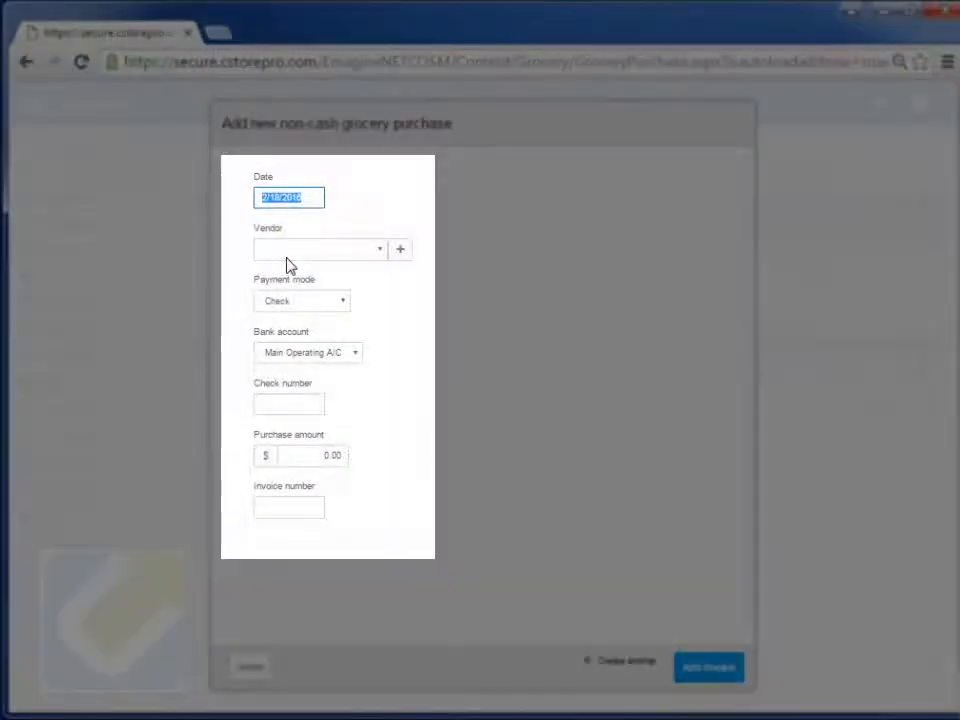
# Add a second purchase from Community Coffee for 30.00 by EFT, without an invoice number and with Create another turned off.
pyautogui.click(288, 252)
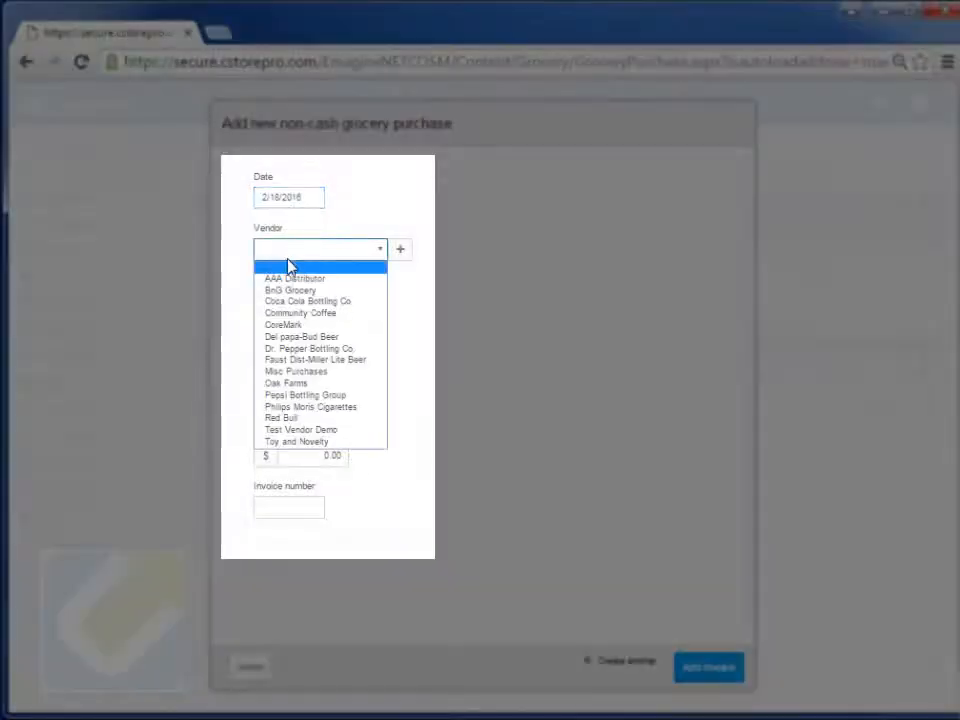
pyautogui.click(291, 314)
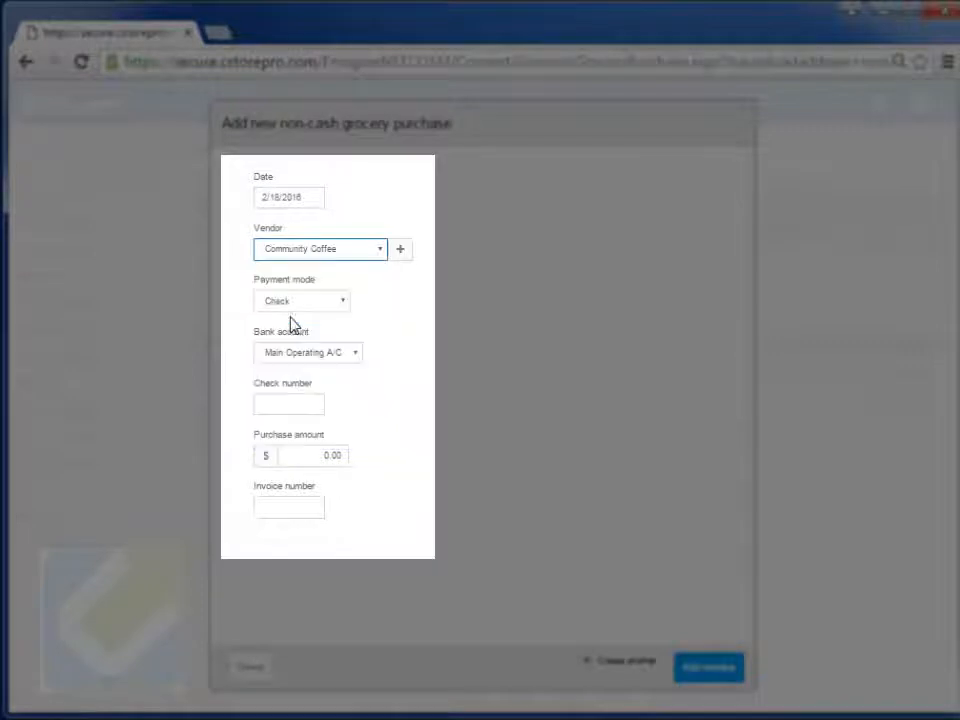
pyautogui.click(318, 302)
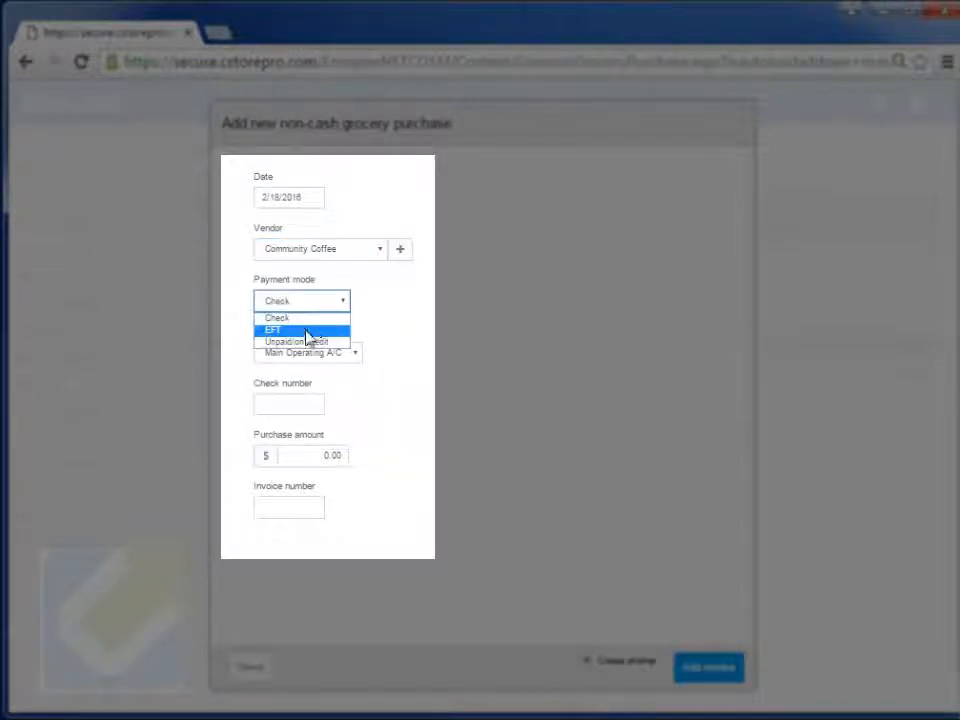
pyautogui.click(310, 331)
pyautogui.click(313, 404)
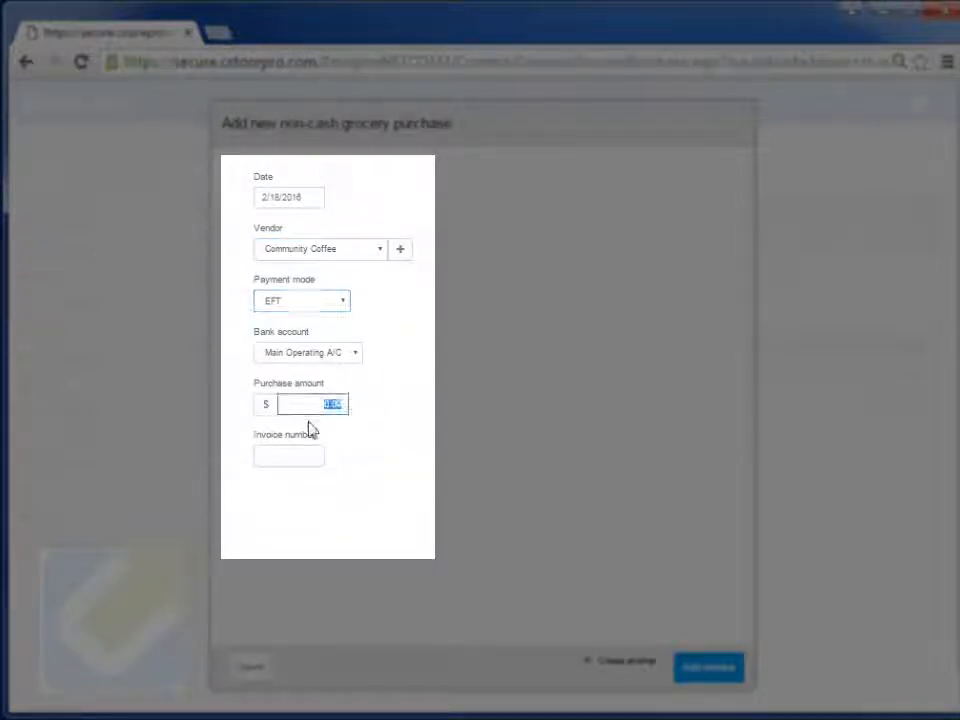
pyautogui.write('30')
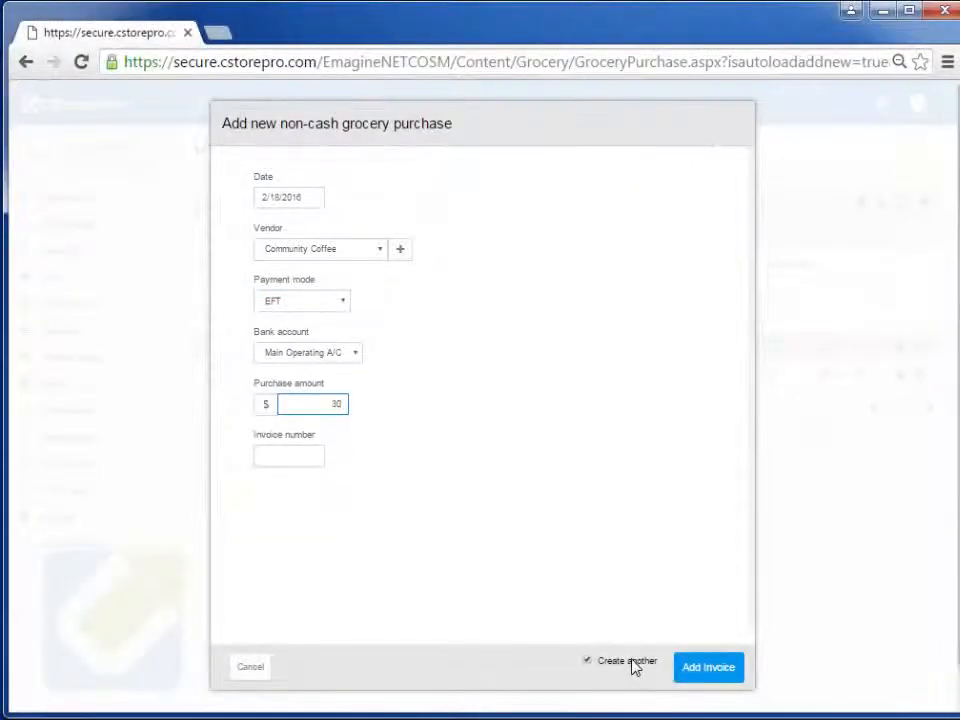
pyautogui.click(632, 664)
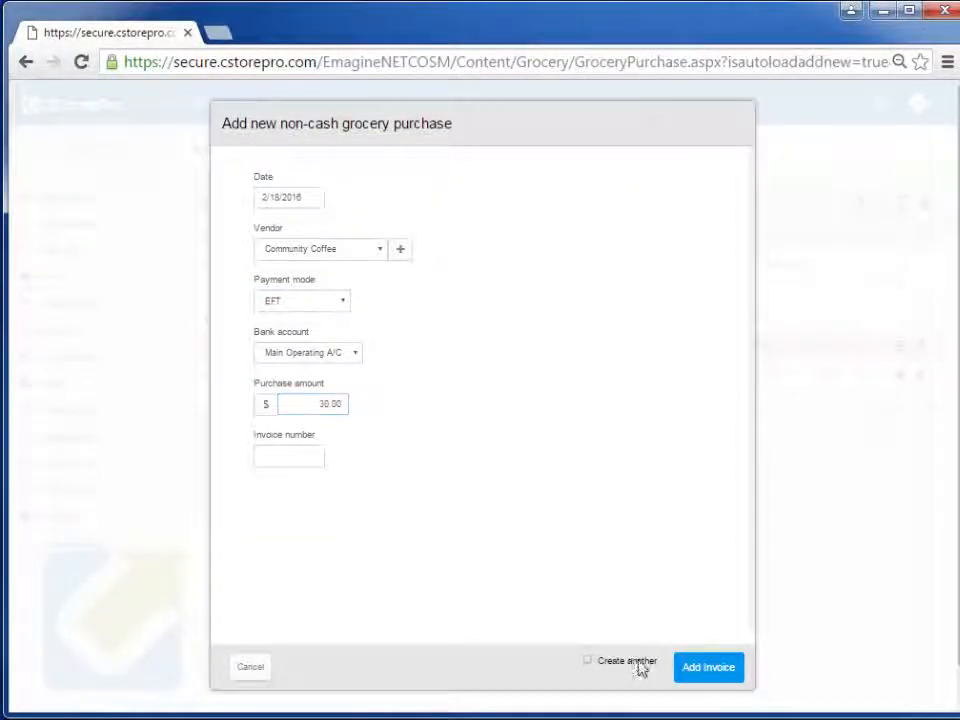
pyautogui.click(710, 678)
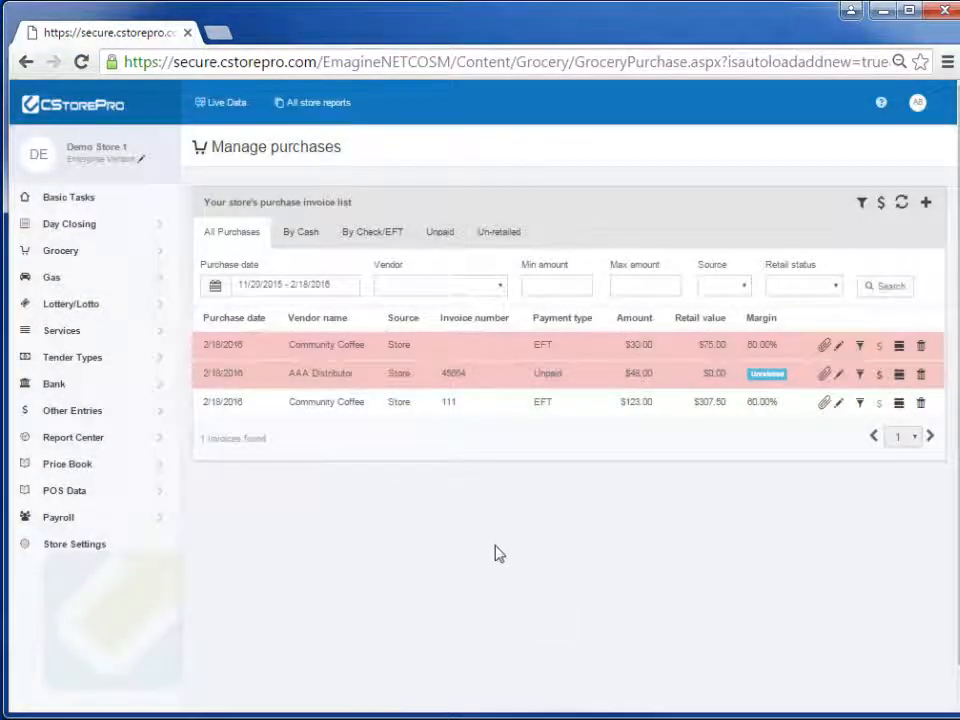
# Examine the new AAA Distributor and Community Coffee invoices in the purchase list, comparing their amounts, retail values and margins.
pyautogui.doubleClick(292, 376)
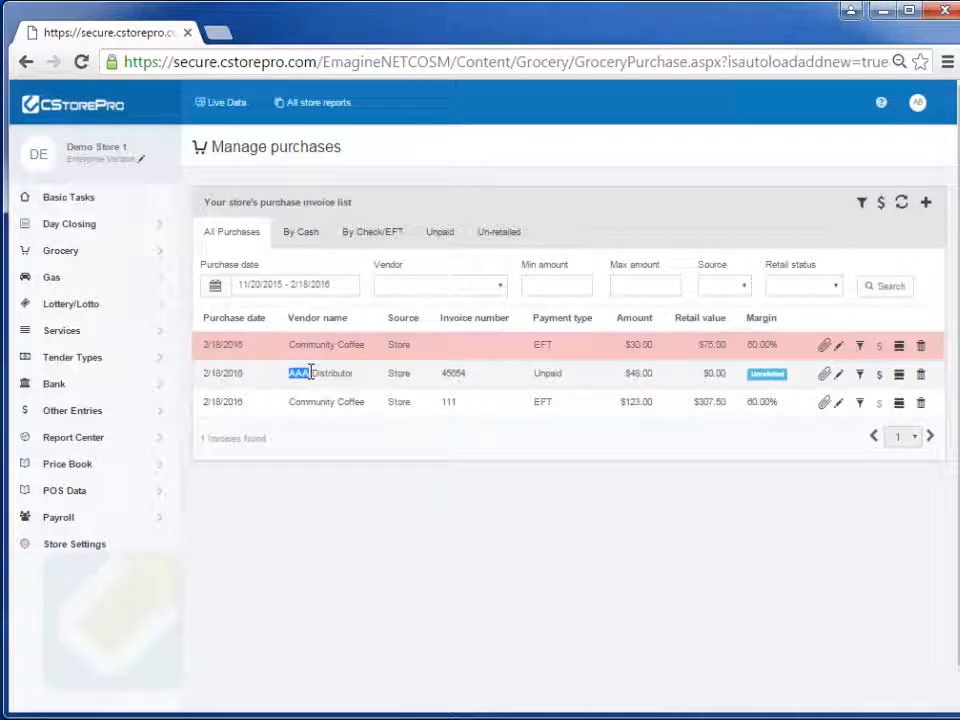
pyautogui.moveTo(768, 377)
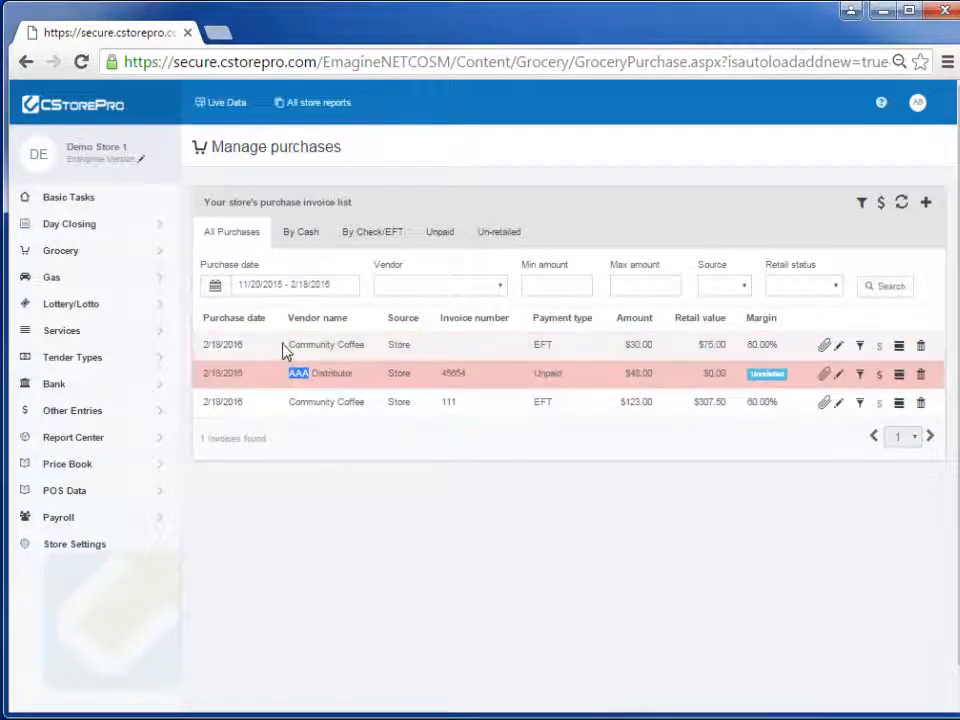
pyautogui.moveTo(315, 340); pyautogui.dragTo(316, 342)
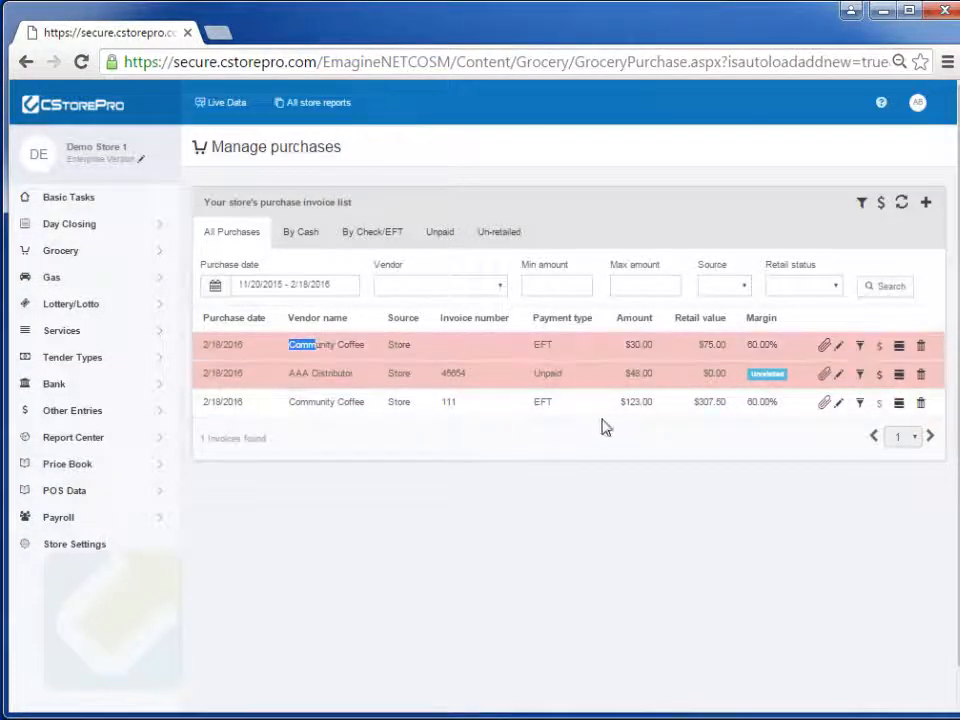
pyautogui.doubleClick(633, 345)
pyautogui.doubleClick(708, 343)
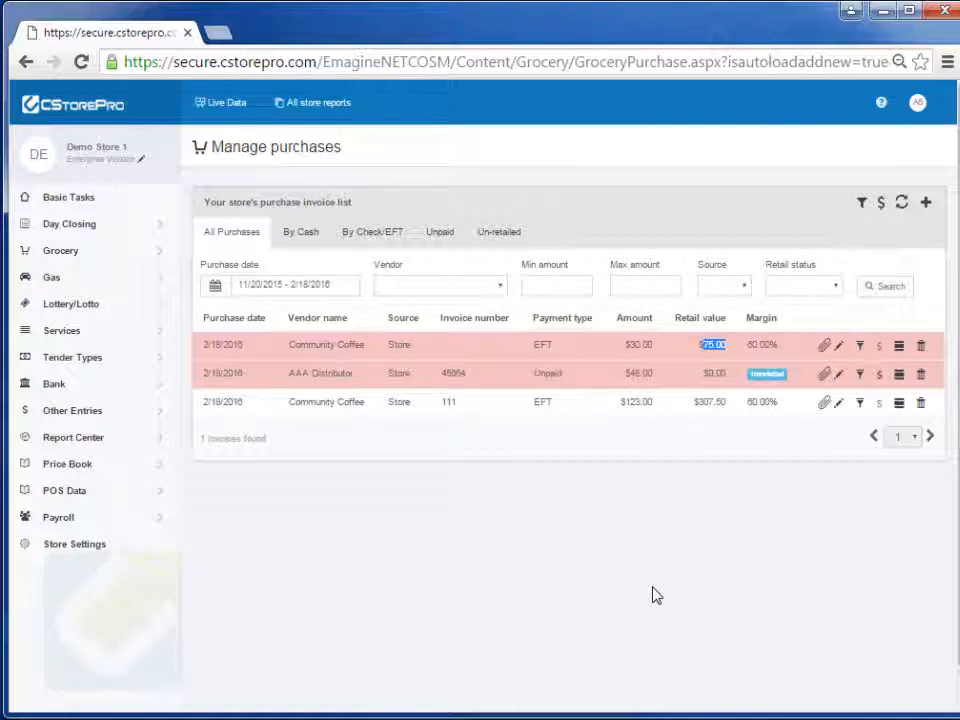
# Check the vendor of the newest invoice in the list and reopen the Grocery purchase invoices page.
pyautogui.moveTo(308, 345); pyautogui.dragTo(350, 340)
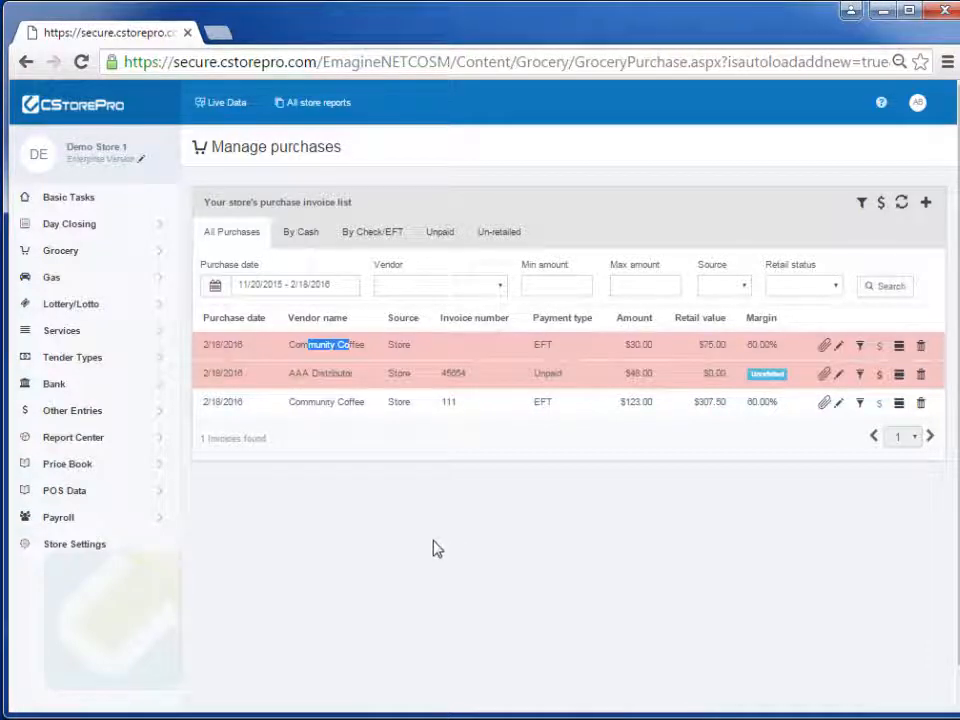
pyautogui.click(434, 541)
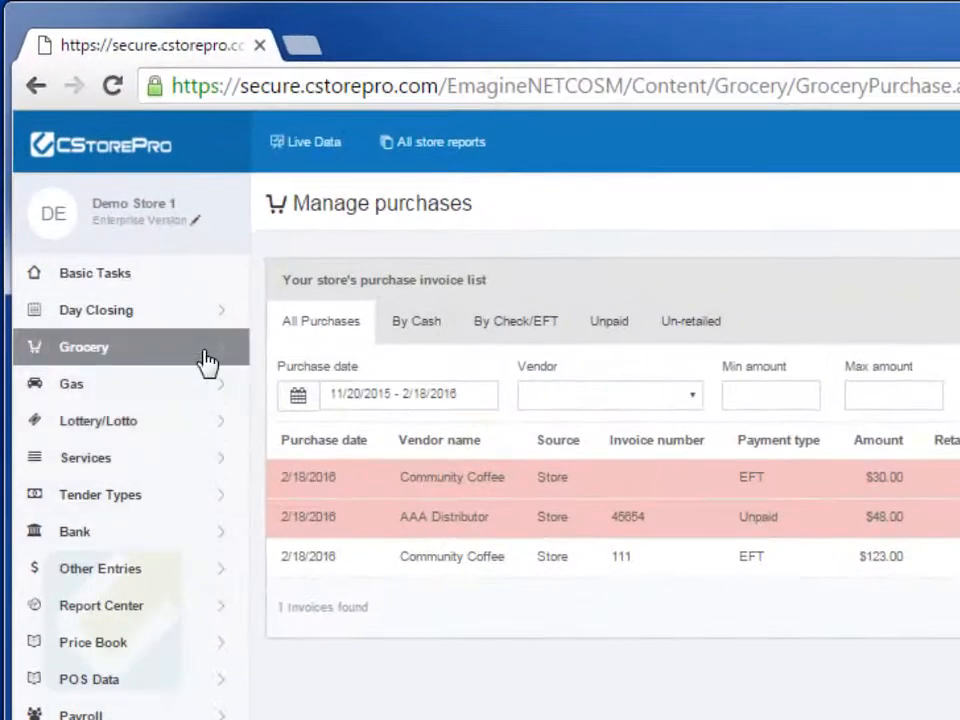
pyautogui.click(205, 350)
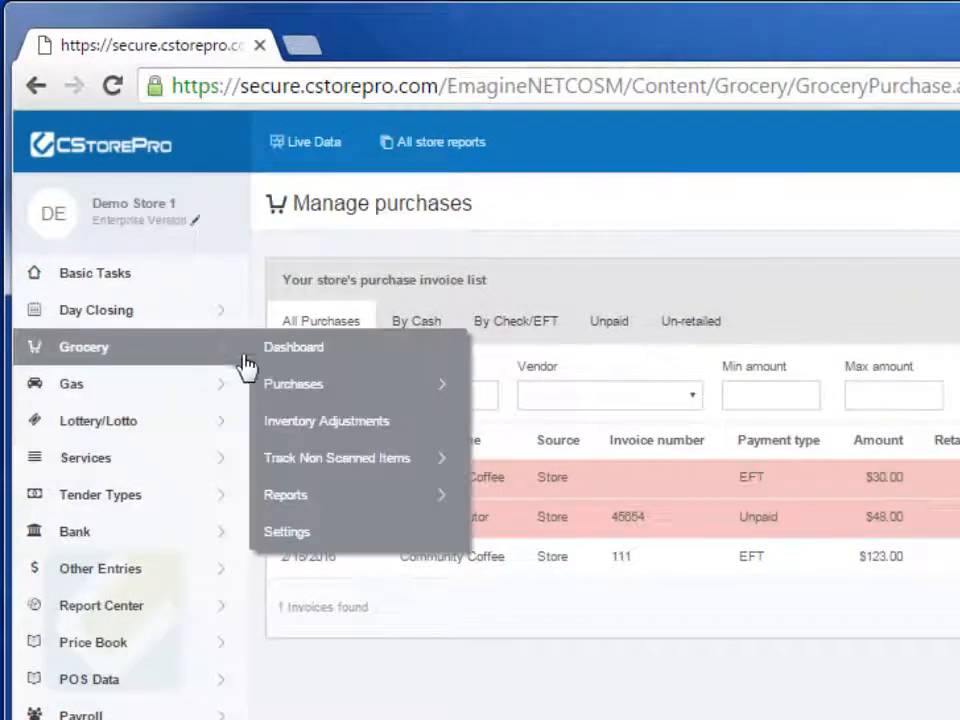
pyautogui.moveTo(385, 385)
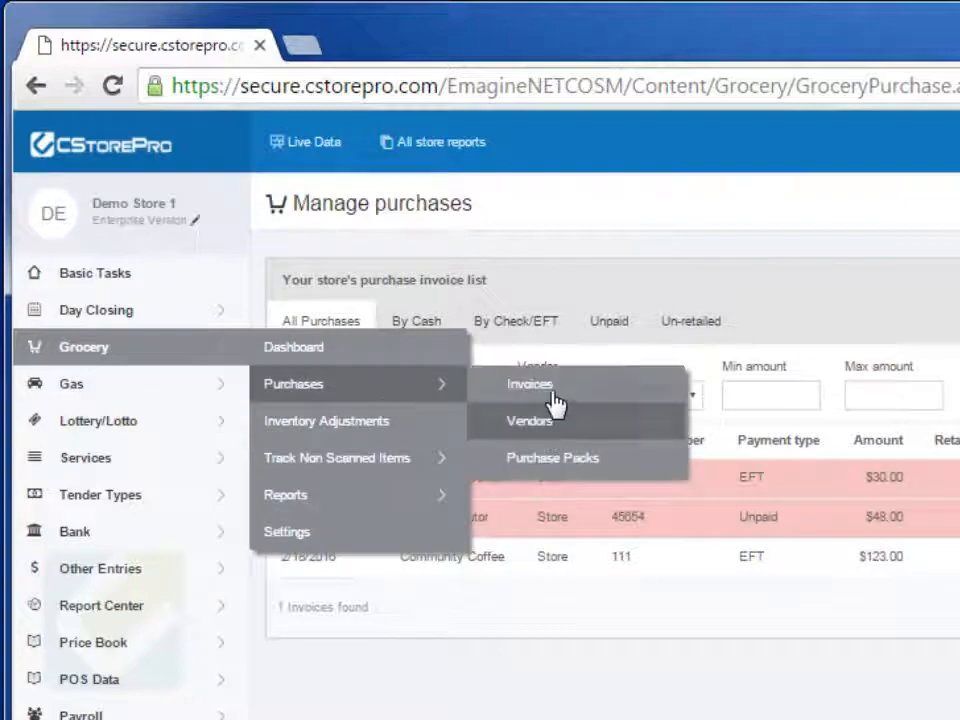
pyautogui.click(530, 388)
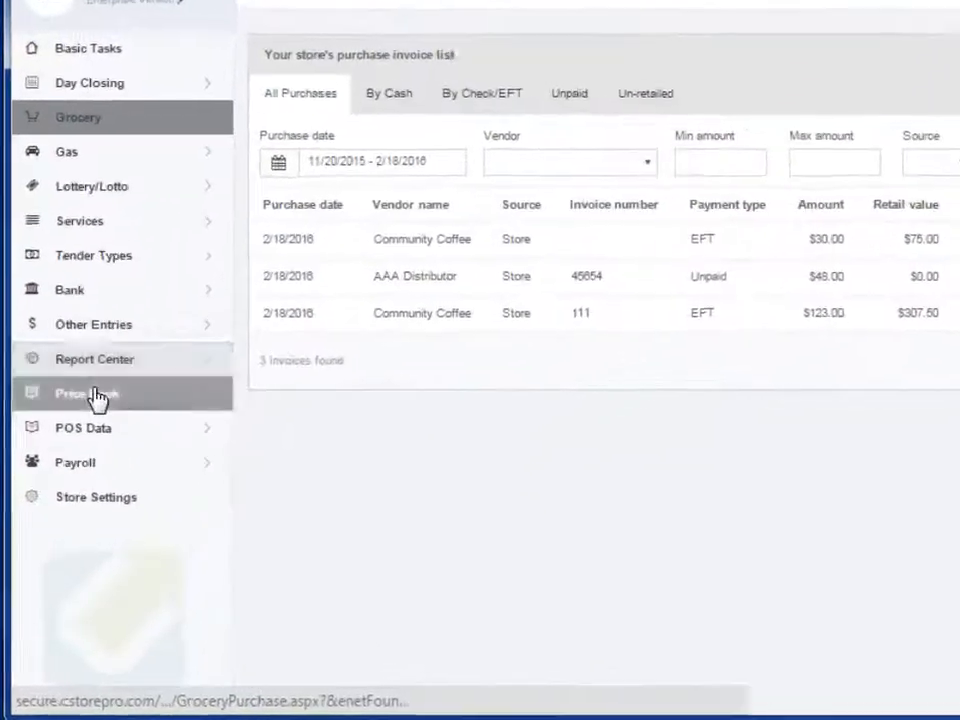
pyautogui.click(97, 396)
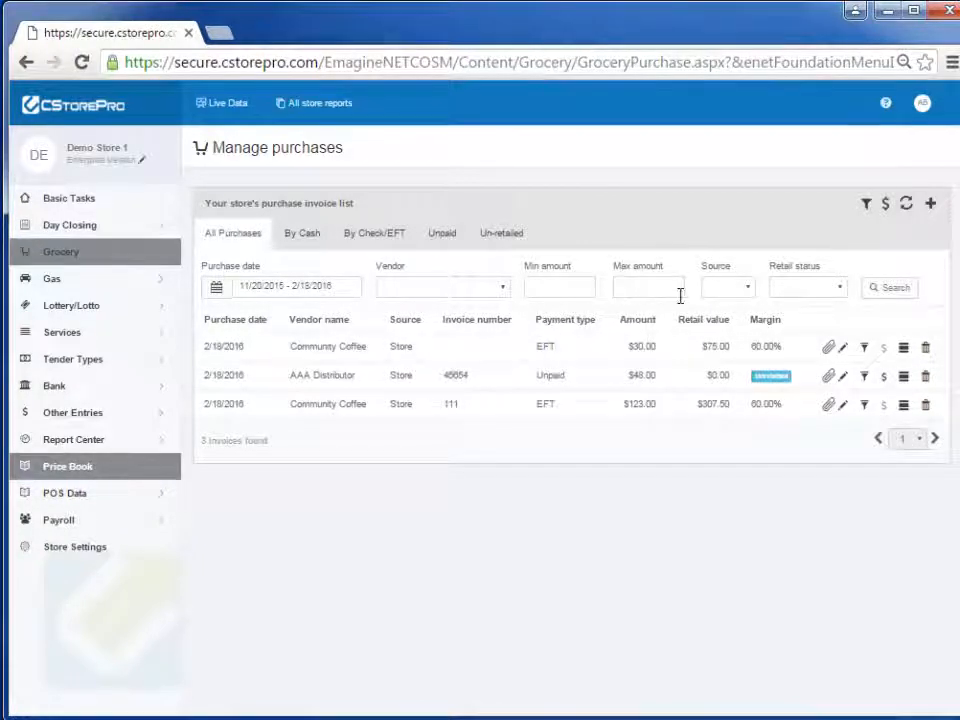
# Review the source and retail status filter options and the By Cash, By Check/EFT, Unpaid and Un-retailed invoice lists.
pyautogui.click(742, 299)
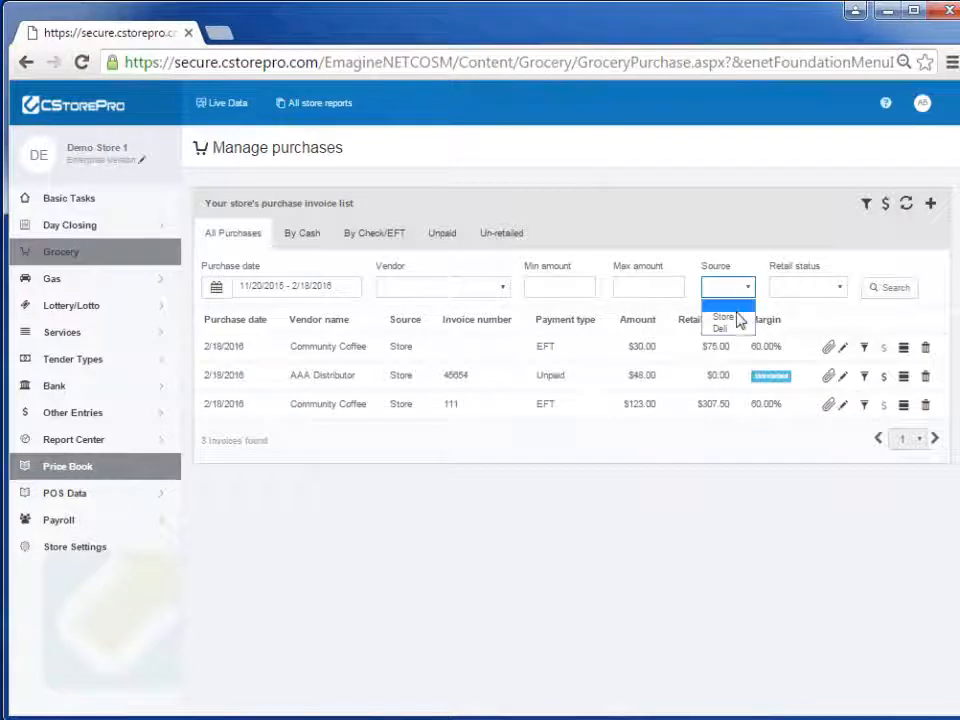
pyautogui.click(828, 287)
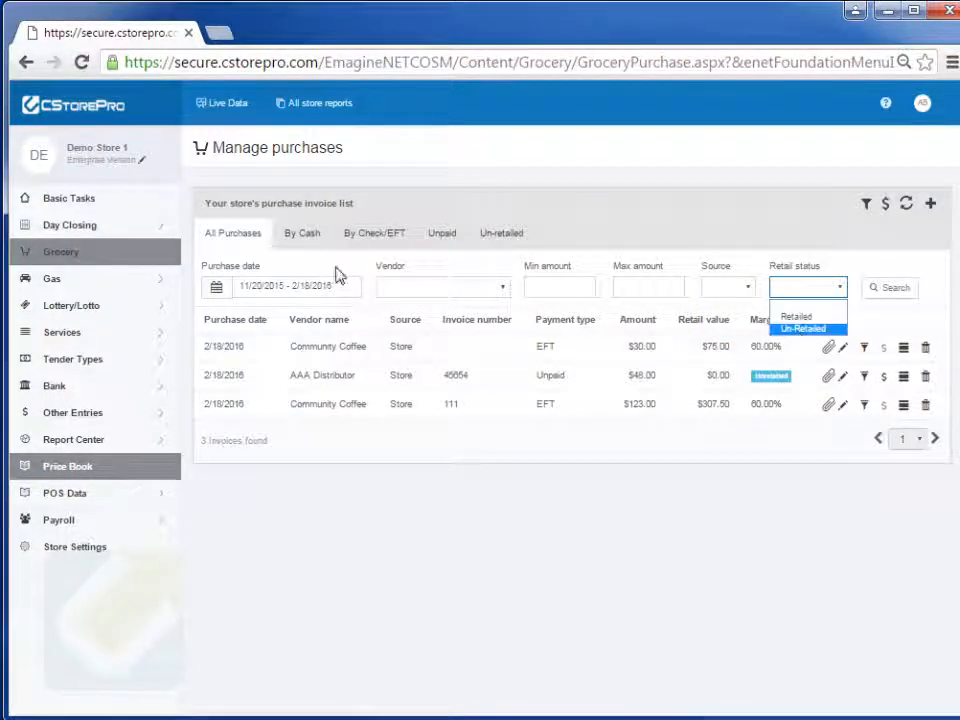
pyautogui.click(306, 236)
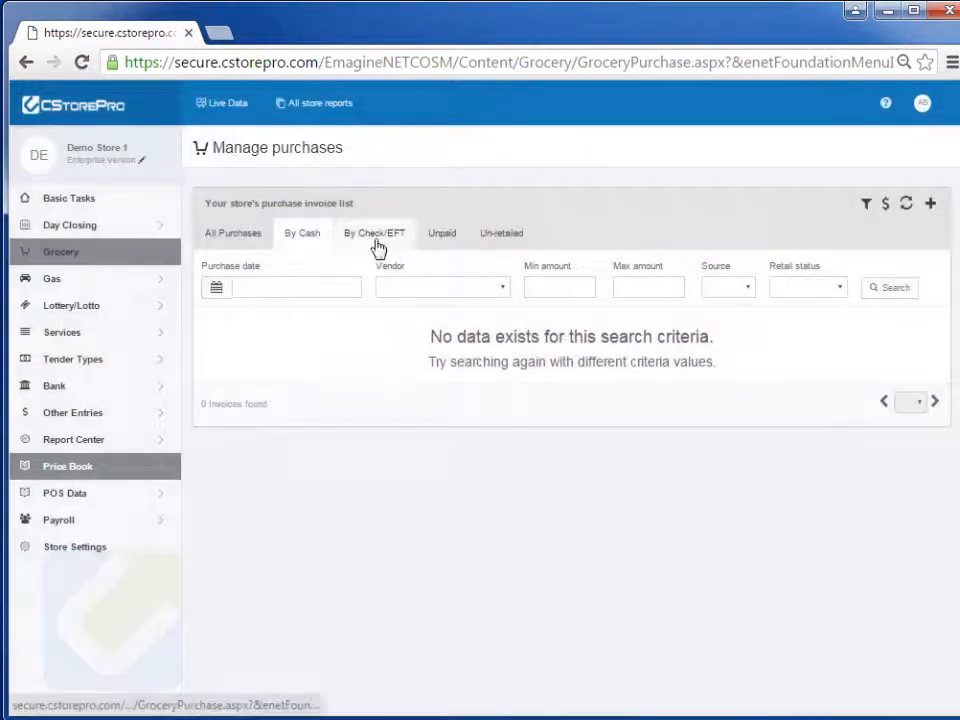
pyautogui.click(378, 246)
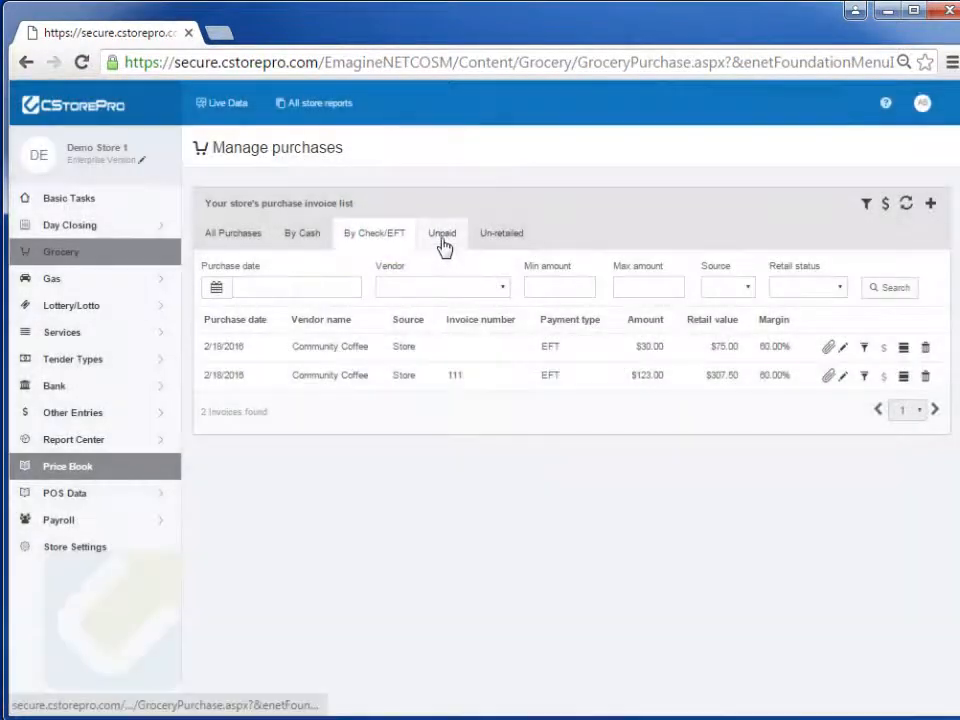
pyautogui.click(443, 246)
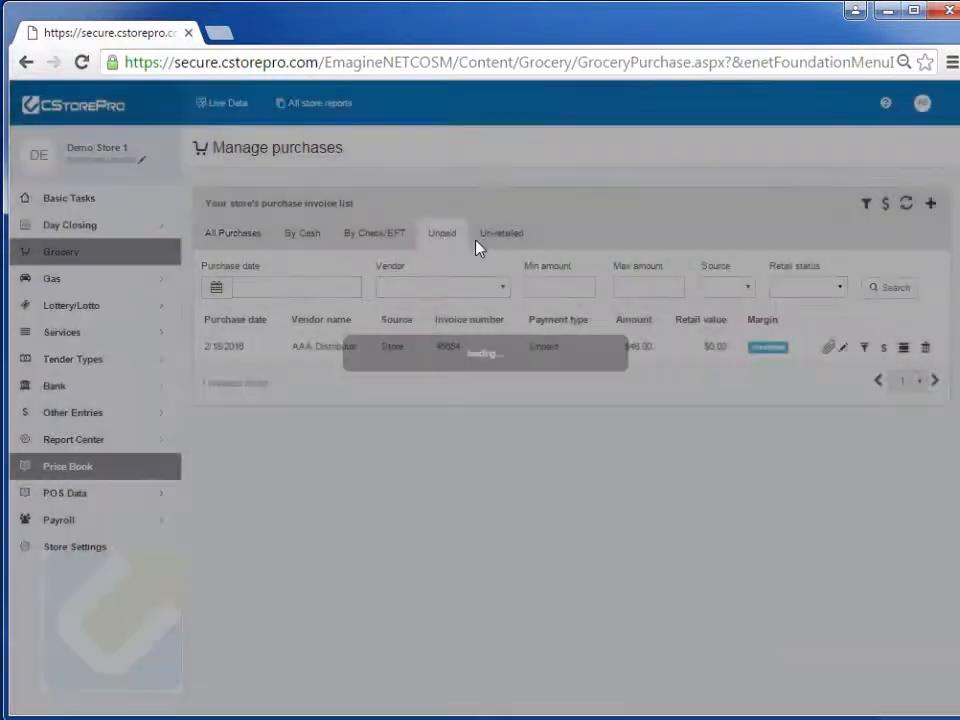
pyautogui.click(490, 243)
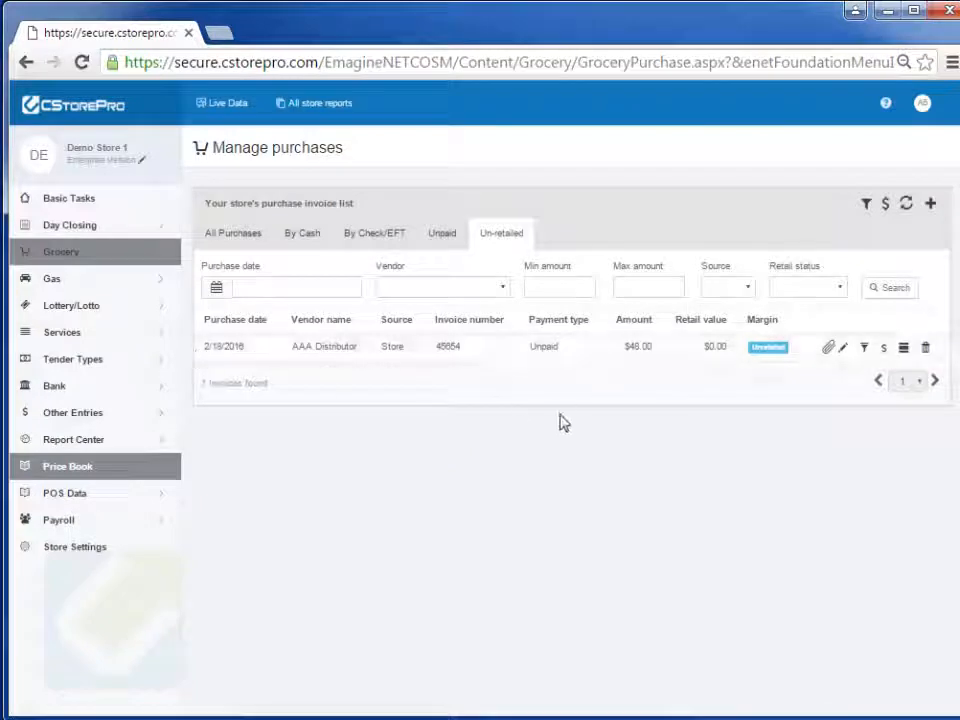
# Open the un-retailed AAA Distributor invoice for retailing by item and check which existing vendor items can be chosen.
pyautogui.click(866, 350)
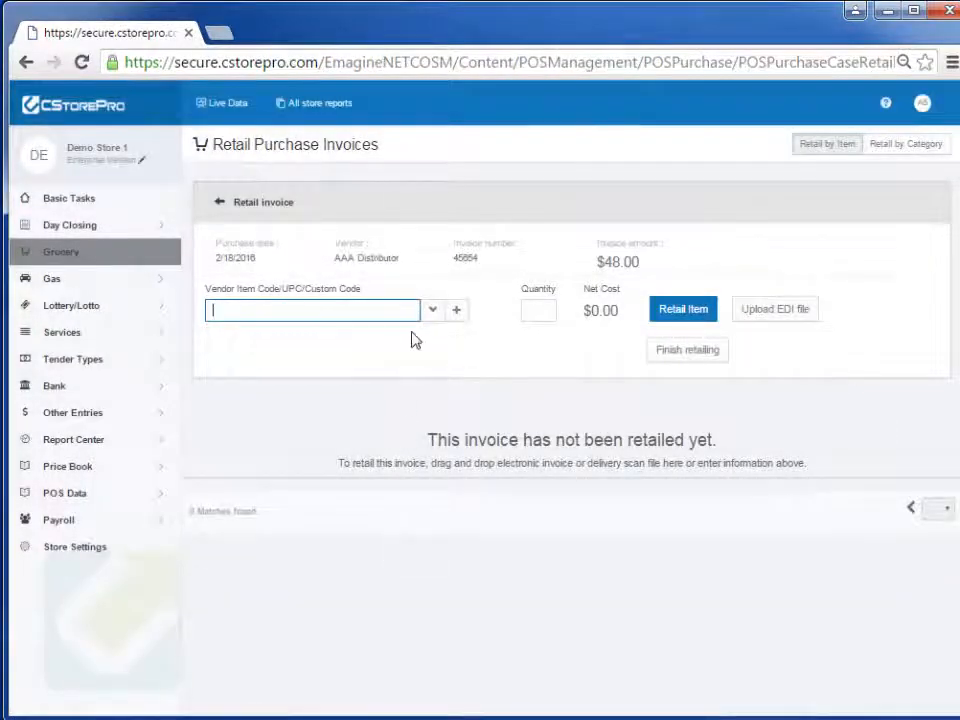
pyautogui.click(431, 313)
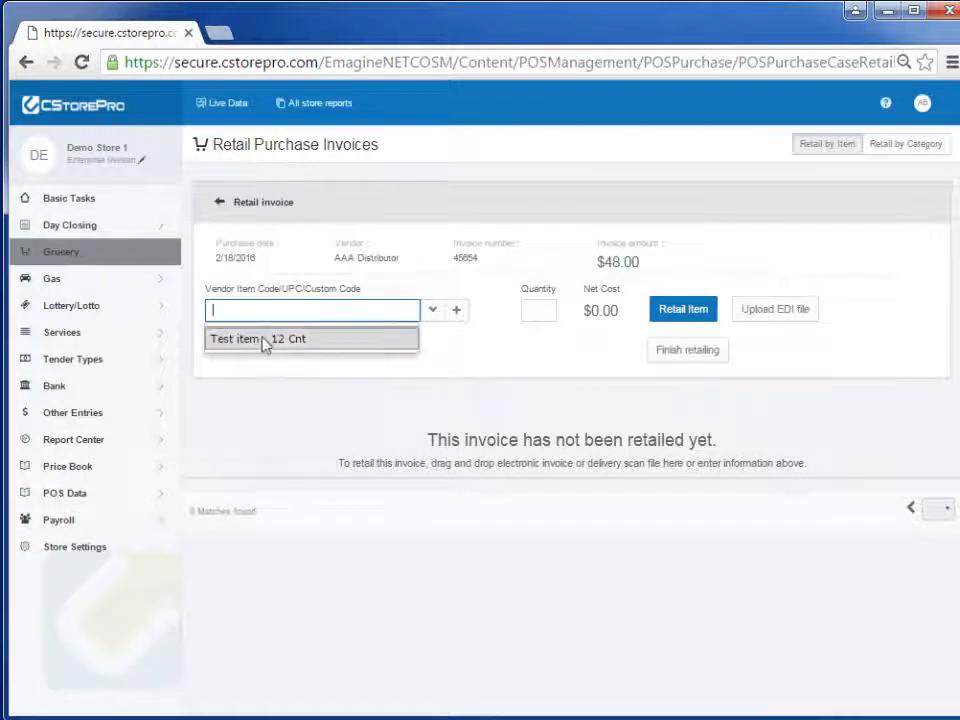
pyautogui.click(443, 392)
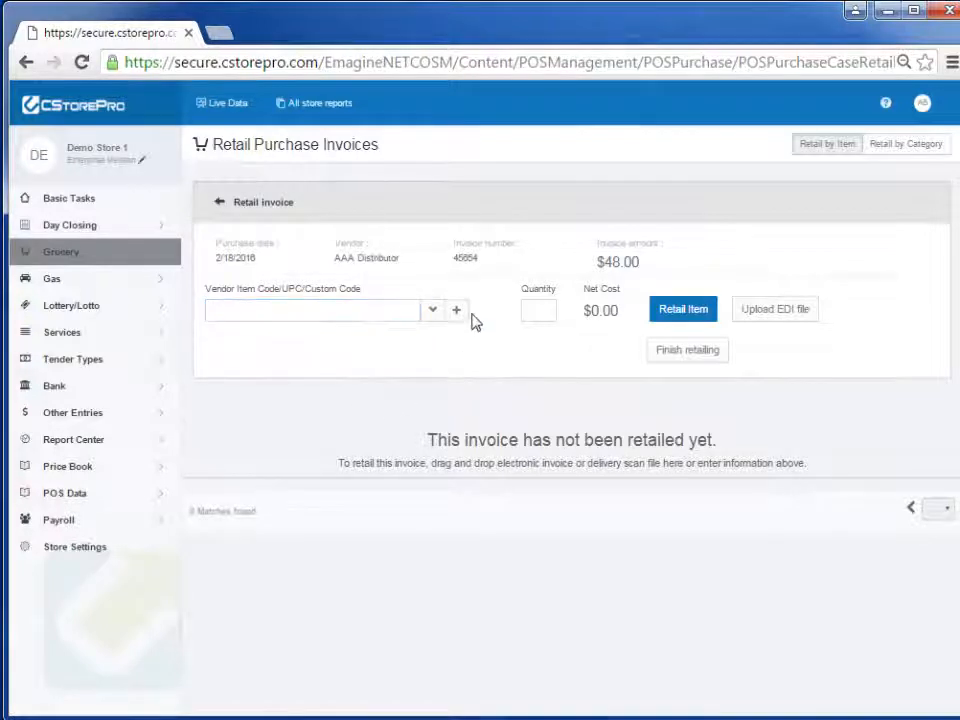
pyautogui.click(317, 305)
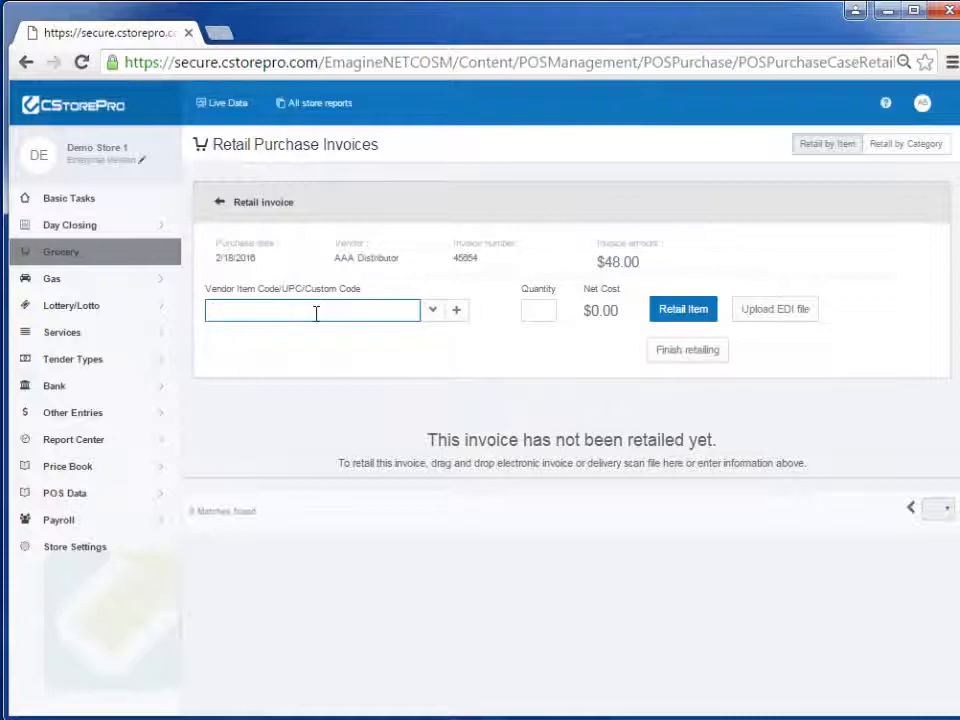
# Start a new purchase case for the invoice and select the Grocery-Taxable Hostess Zingers Iced Cakes 3 Pack as its sellable item.
pyautogui.click(456, 312)
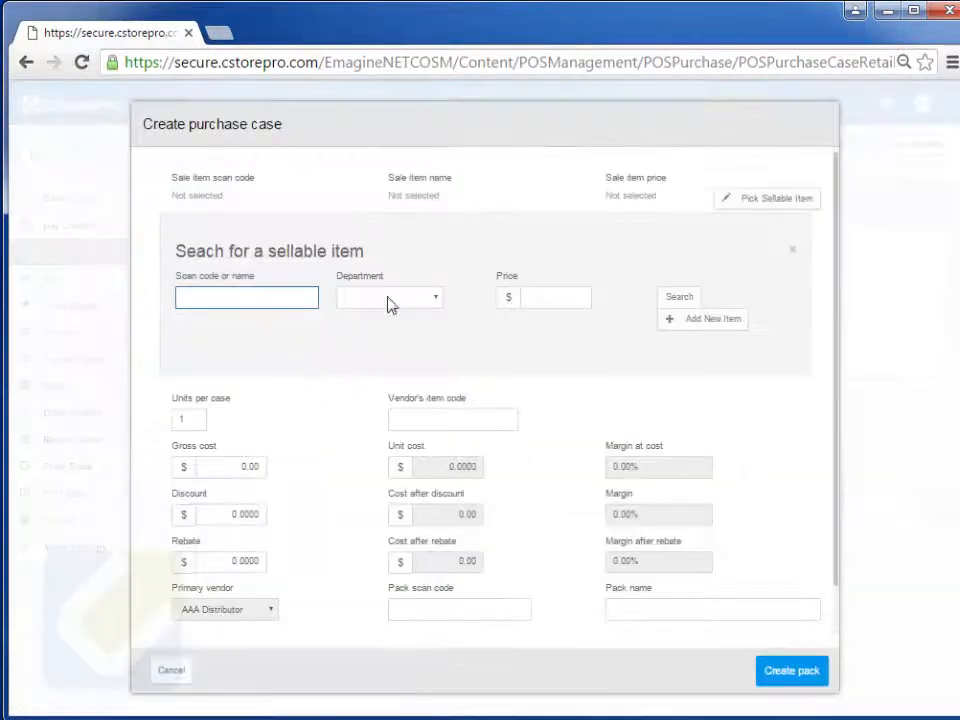
pyautogui.click(665, 305)
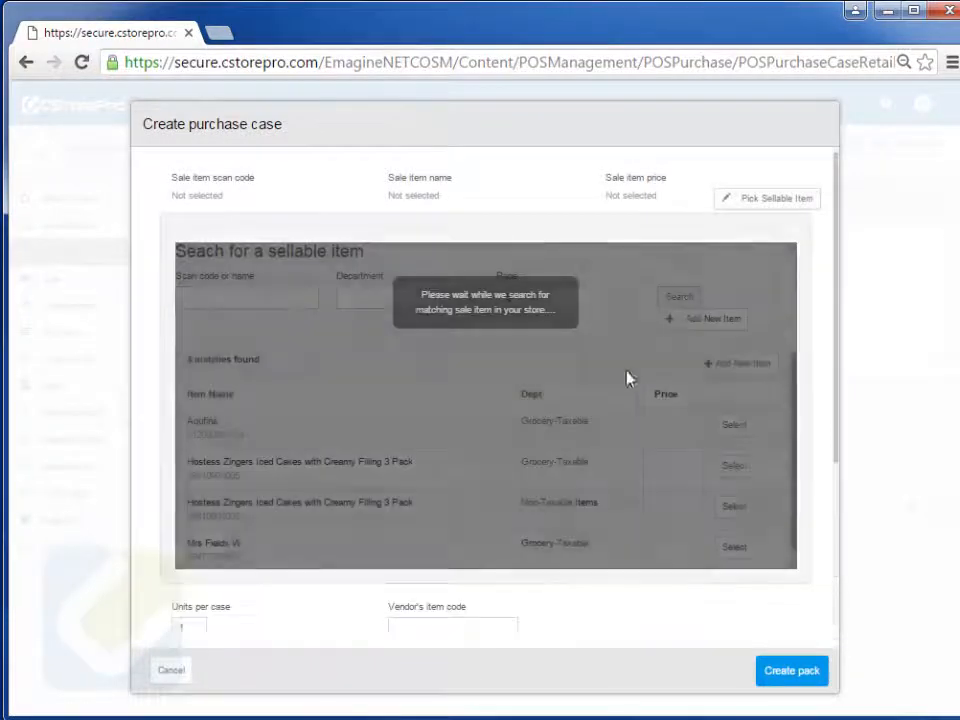
pyautogui.click(733, 470)
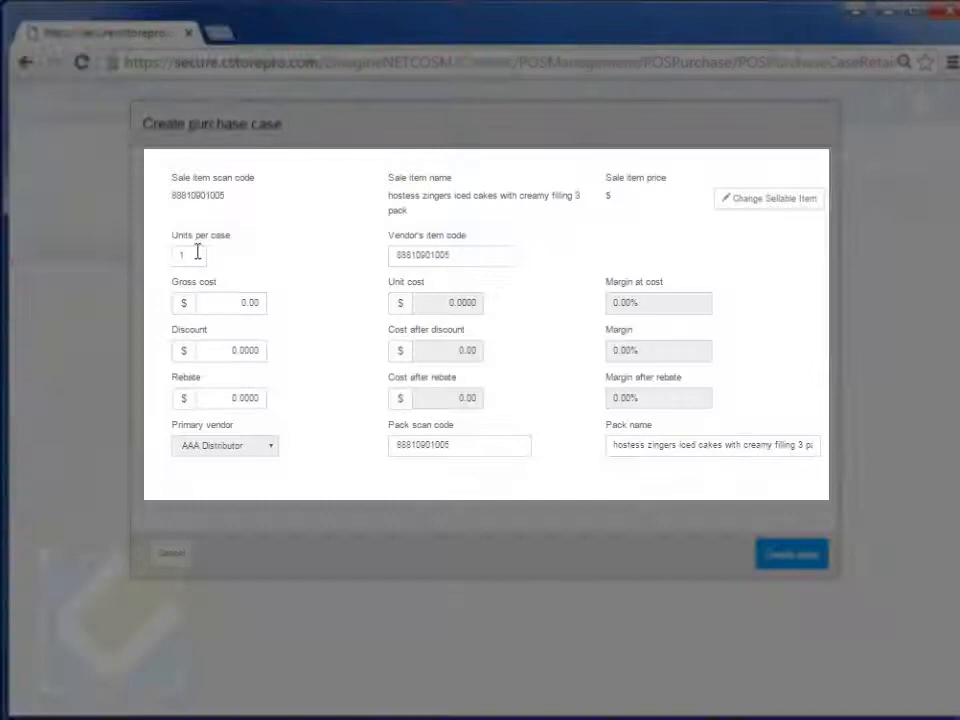
# Set the case to 12 units with a gross cost of 12.00, leave the discount at zero, and create the pack.
pyautogui.click(197, 253)
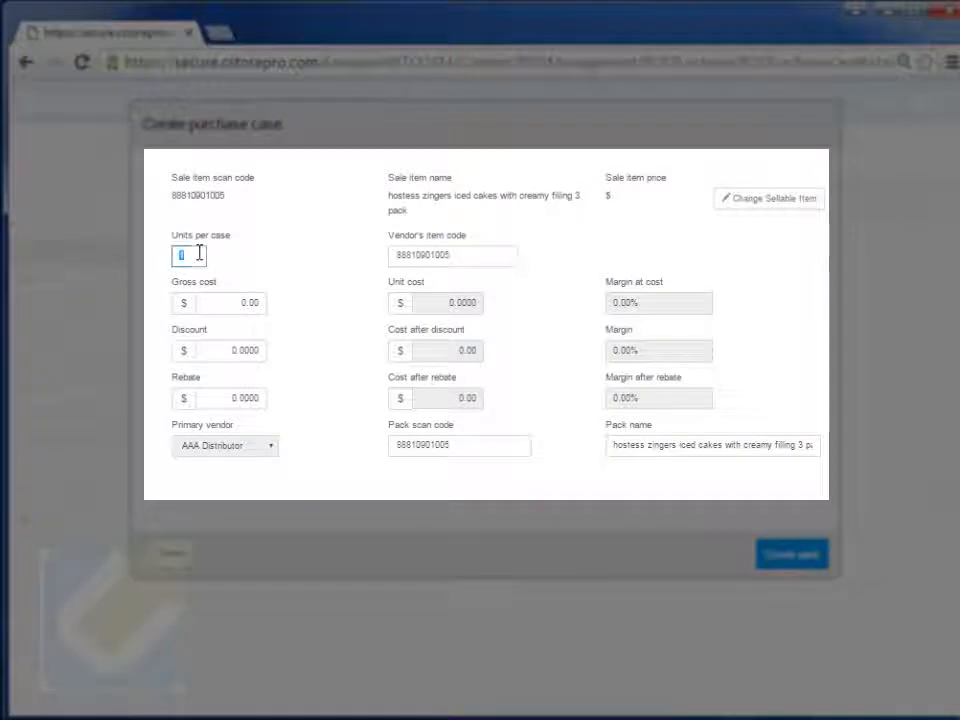
pyautogui.write('12')
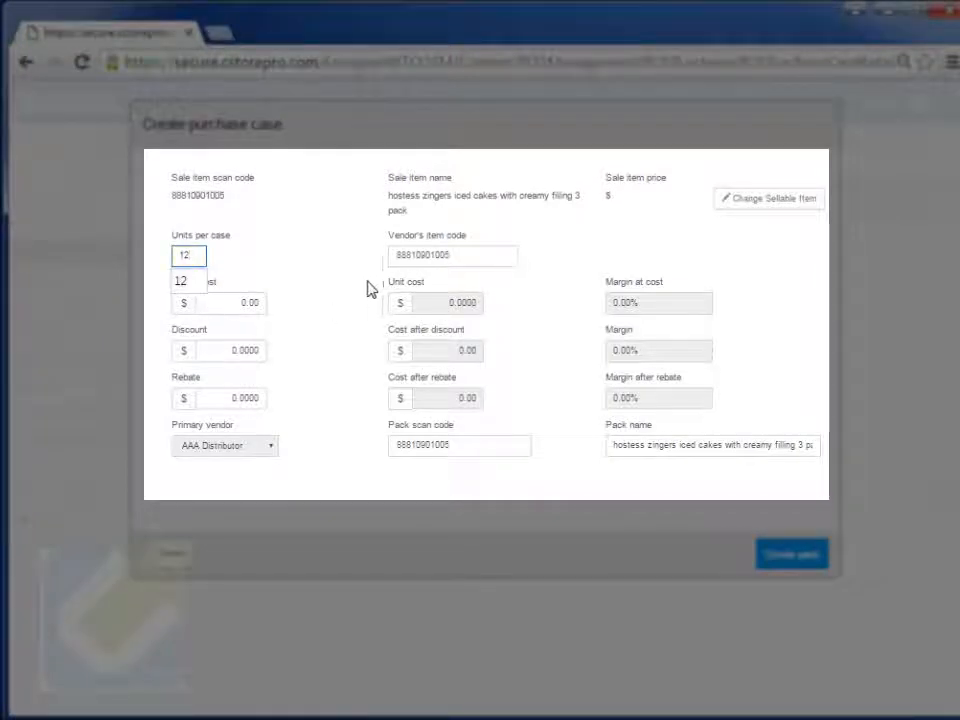
pyautogui.click(235, 303)
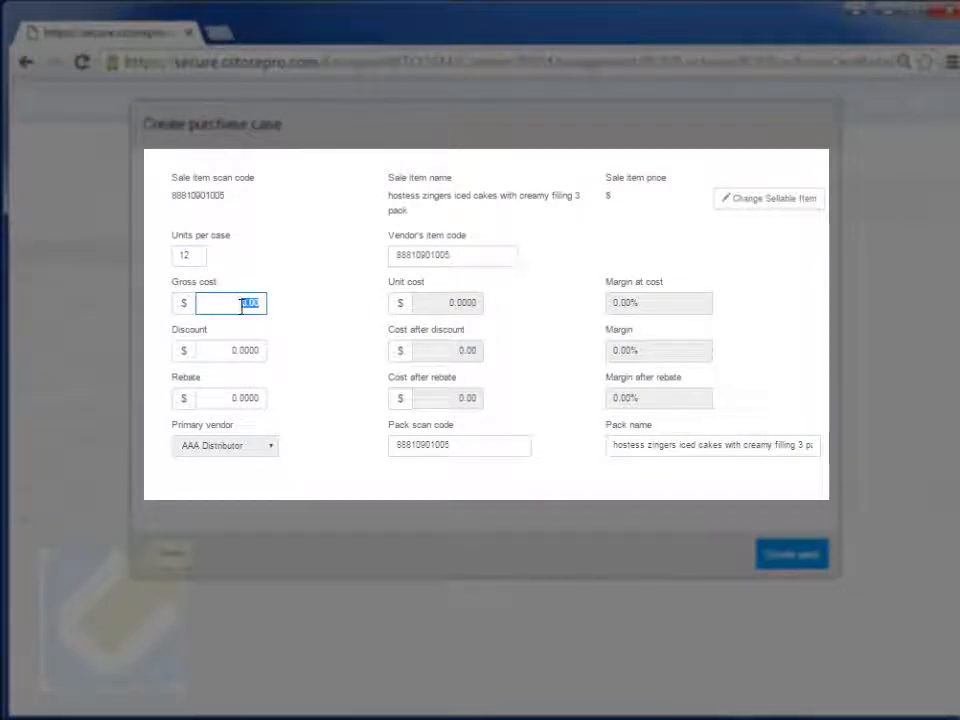
pyautogui.write('12')
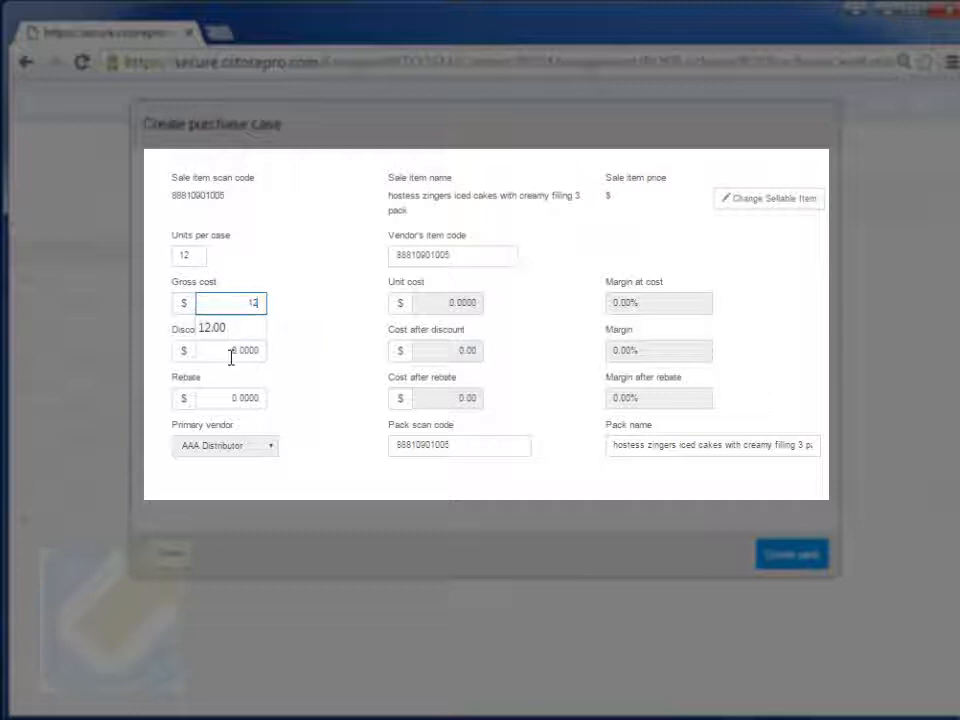
pyautogui.click(231, 356)
pyautogui.click(231, 354)
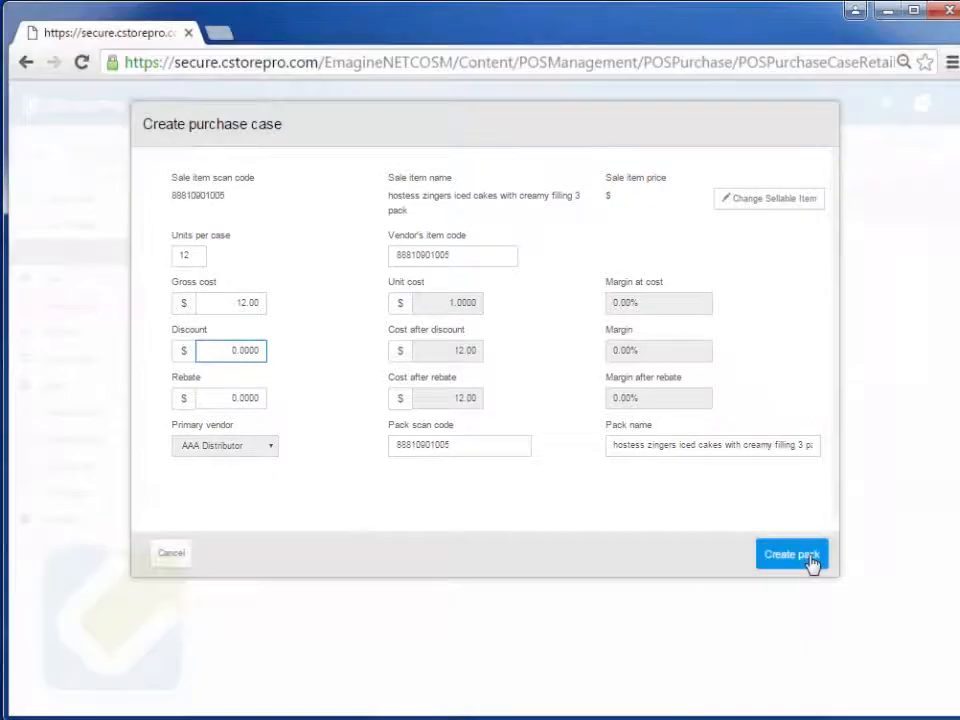
pyautogui.click(790, 556)
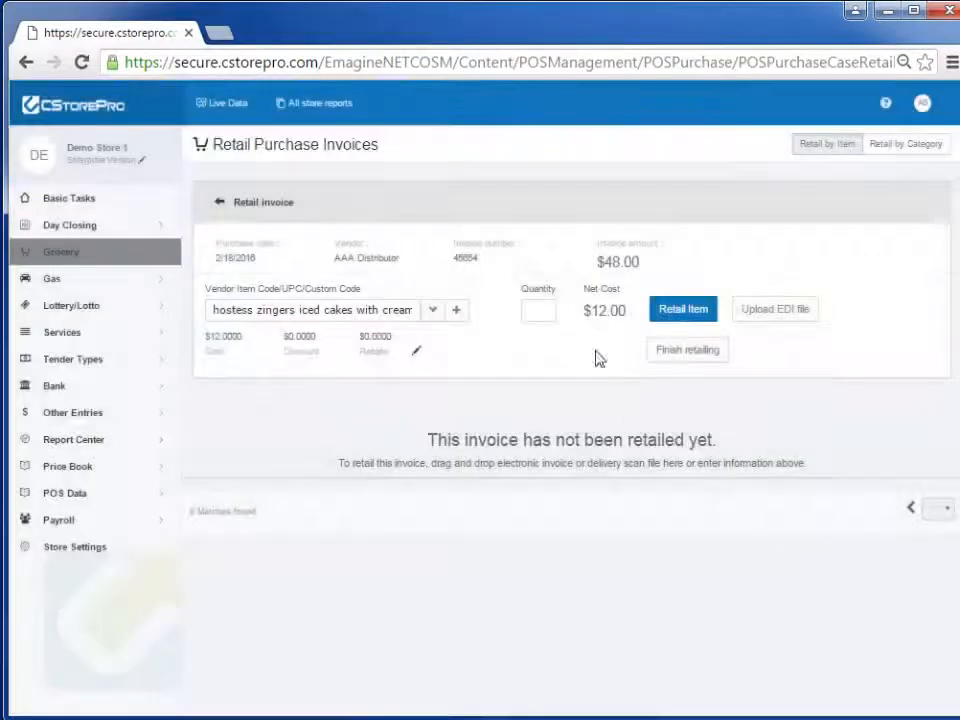
# Set the Hostess Zingers case quantity to 2 and retail the item on the invoice.
pyautogui.click(547, 309)
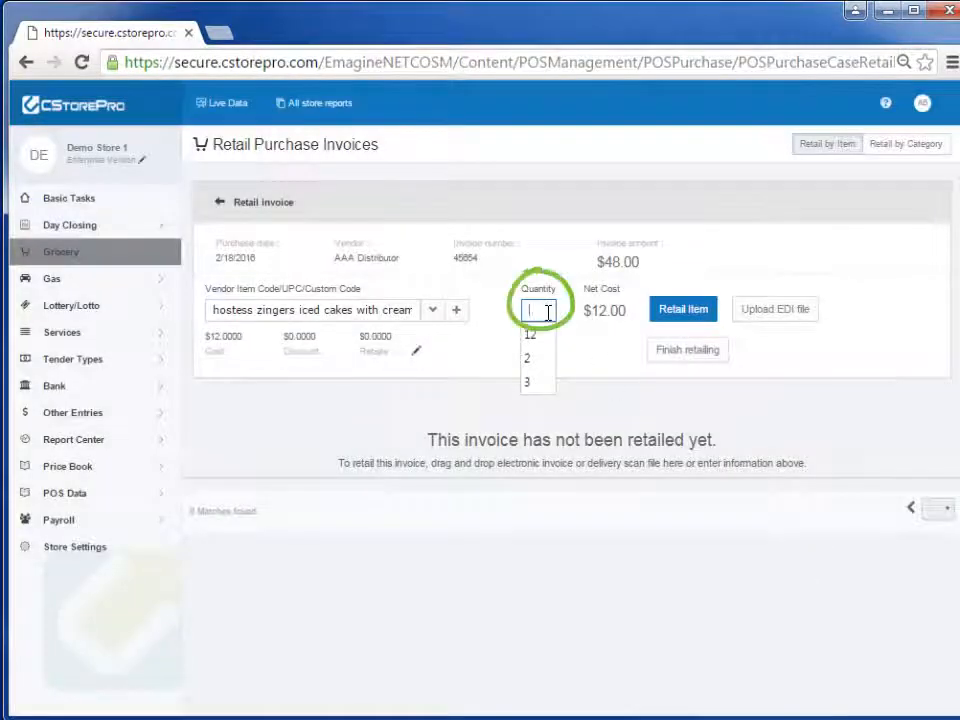
pyautogui.write('2')
pyautogui.click(607, 344)
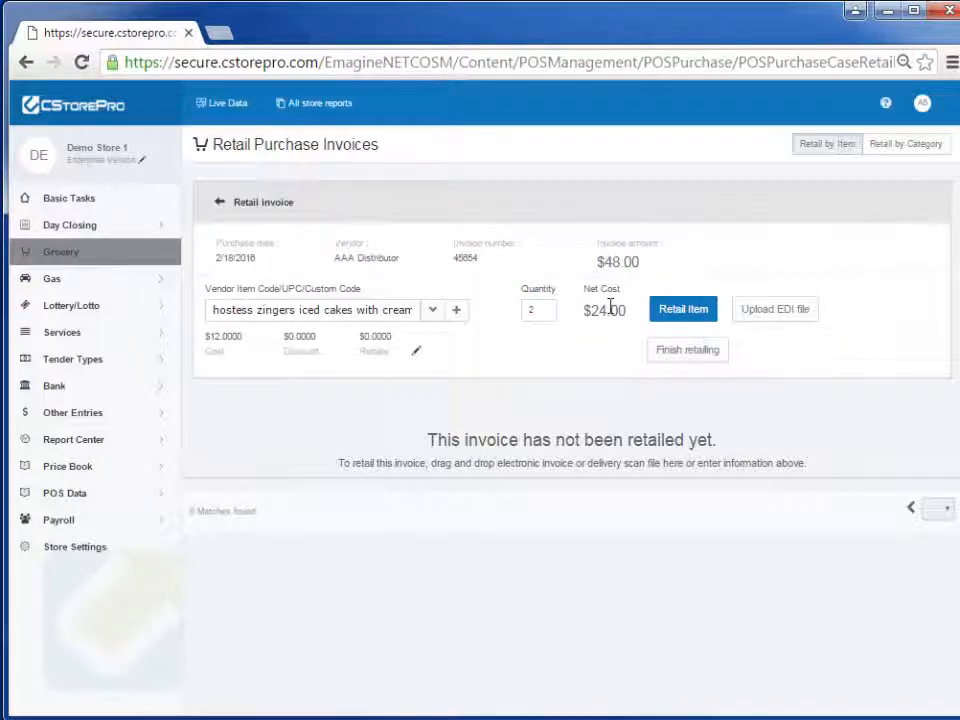
pyautogui.click(682, 312)
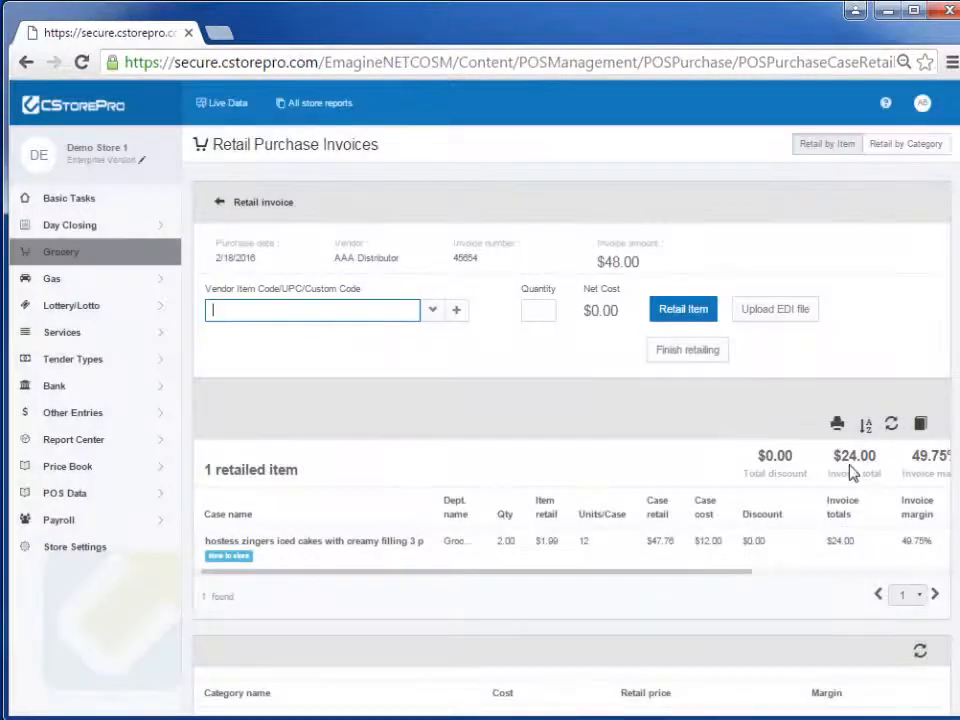
# Compare the retailed invoice total with the invoice amount, and finish retailing the AAA Distributor invoice.
pyautogui.doubleClick(878, 453)
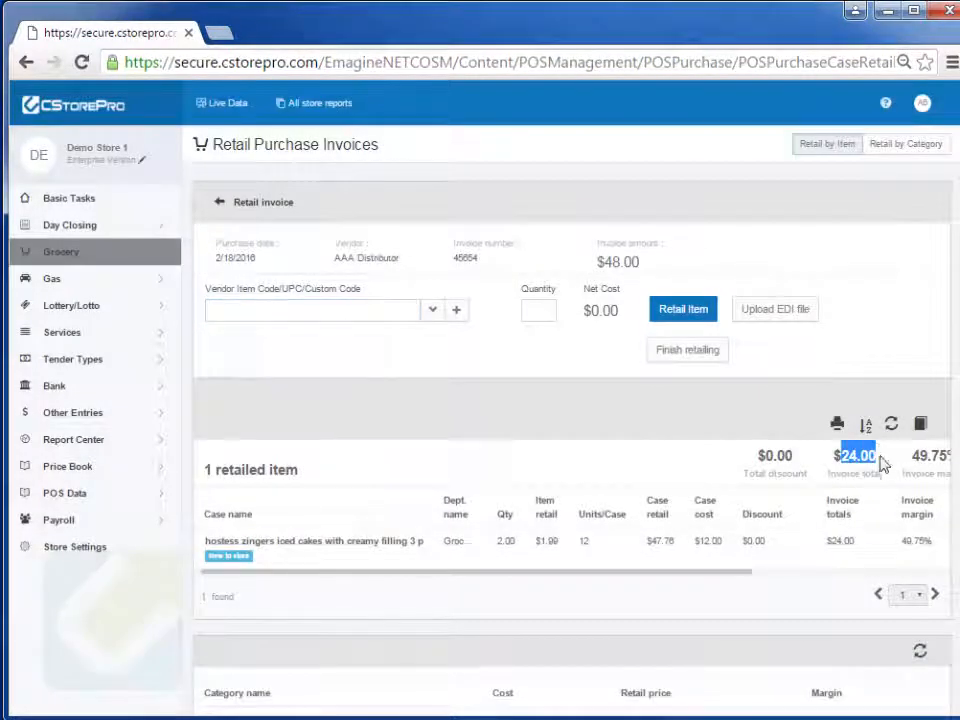
pyautogui.doubleClick(638, 261)
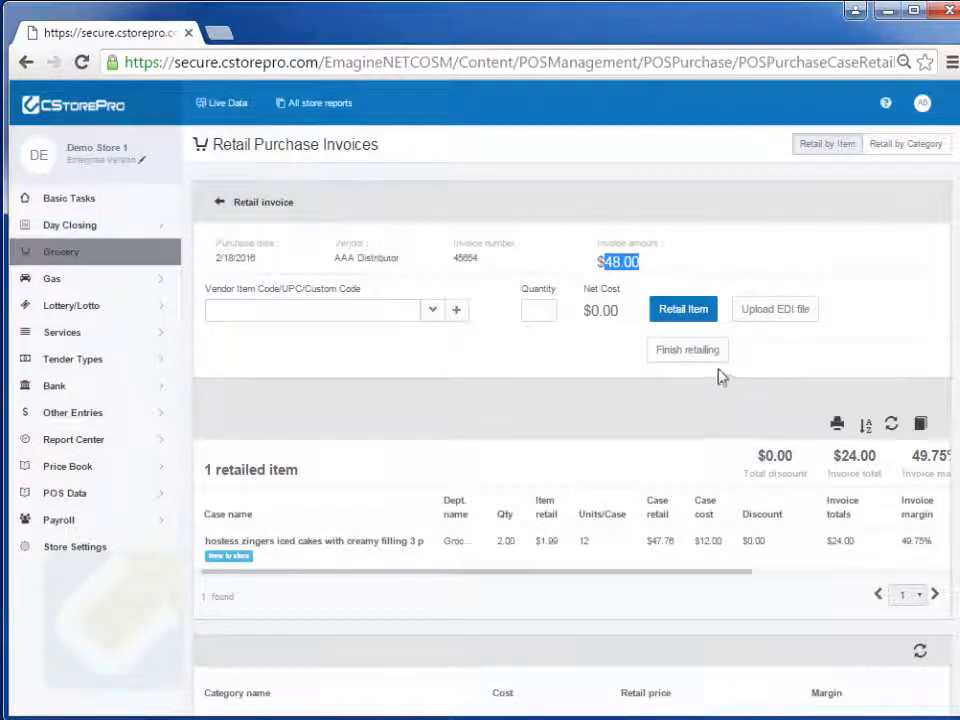
pyautogui.click(860, 457)
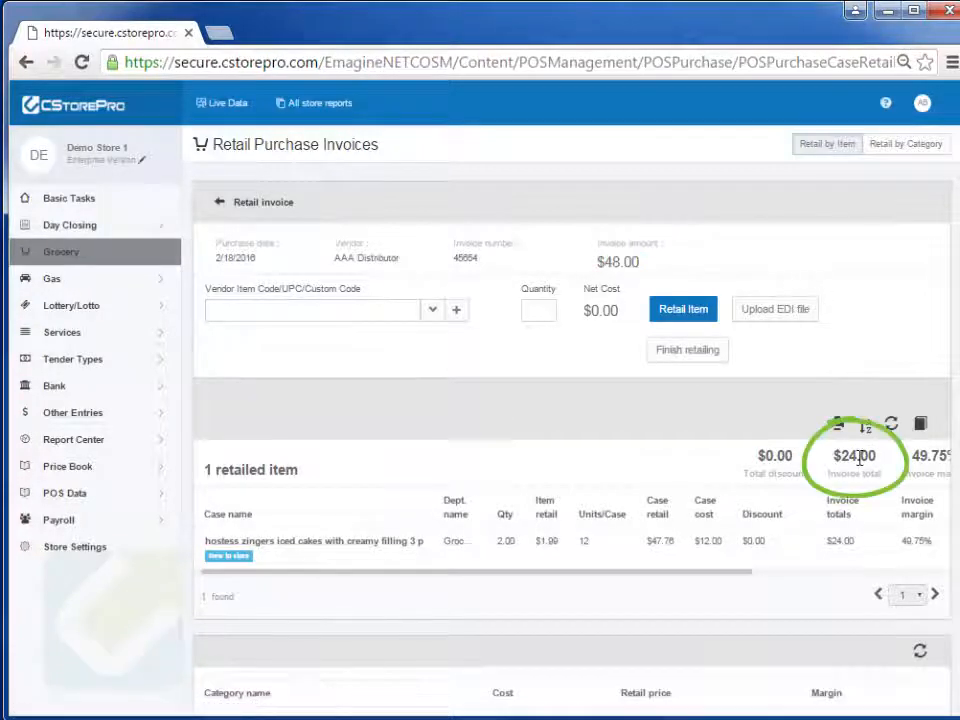
pyautogui.doubleClick(621, 262)
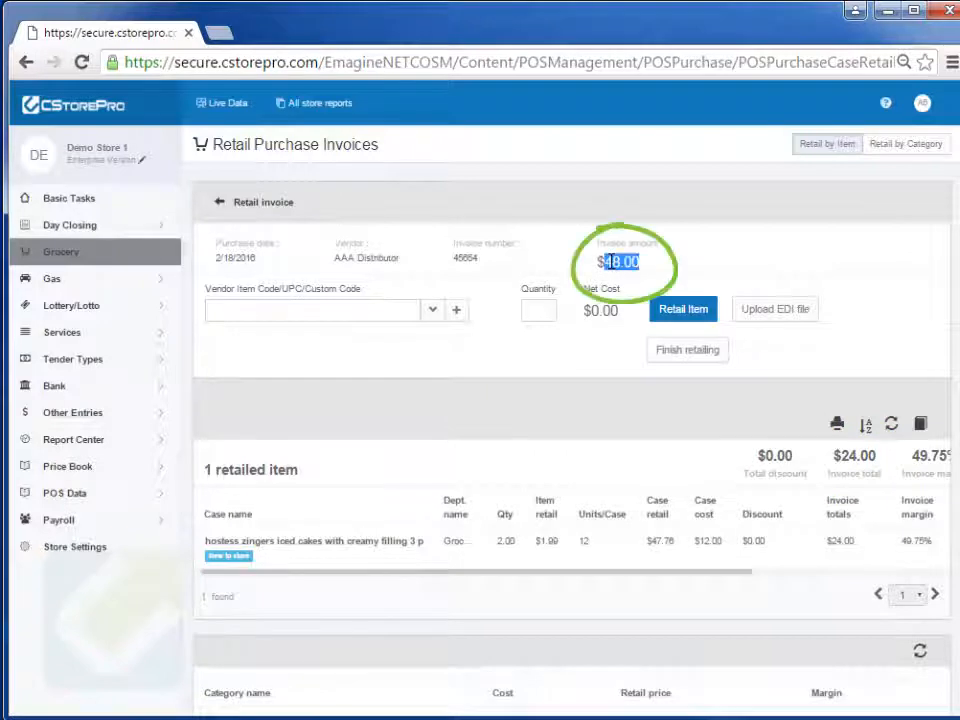
pyautogui.click(690, 354)
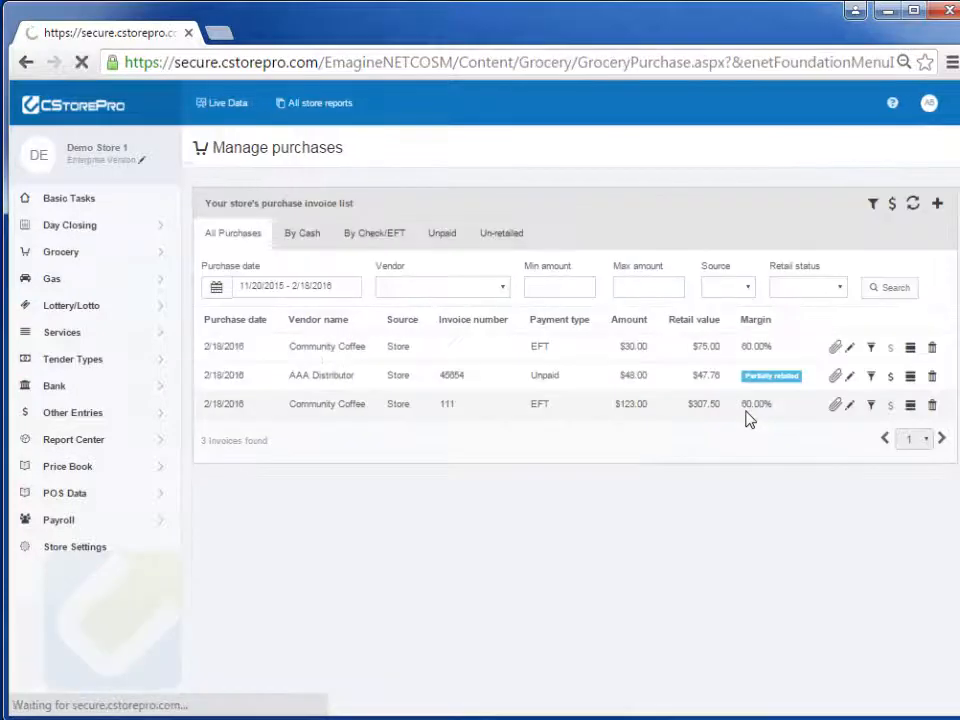
# Check the amount retailed so far on the partially retailed AAA Distributor invoice and reopen it for retailing.
pyautogui.moveTo(760, 381)
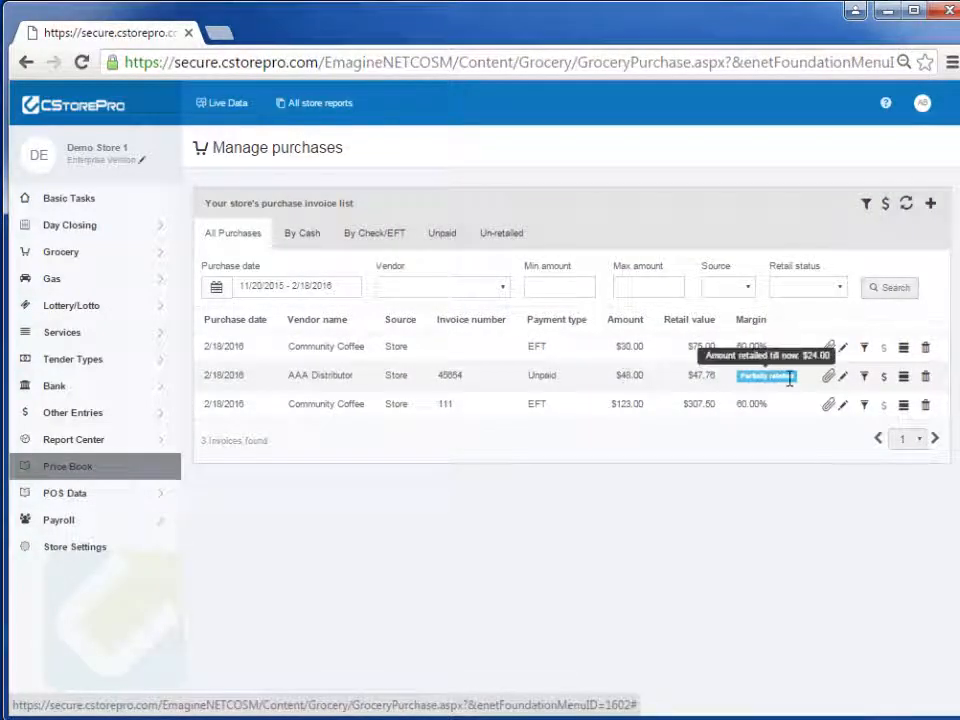
pyautogui.click(864, 377)
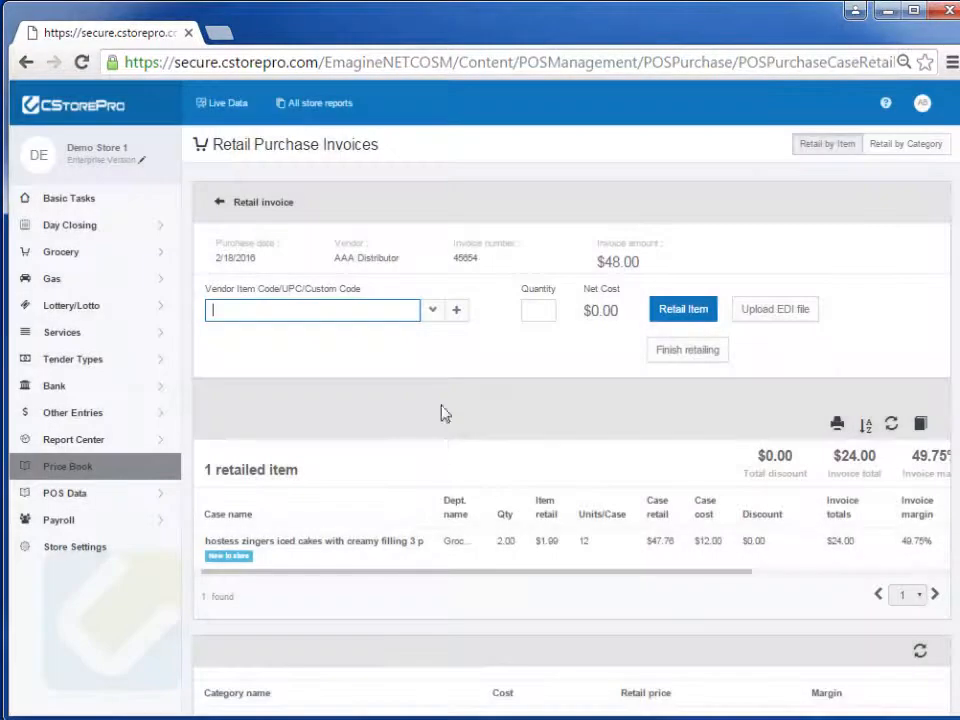
# Set the Hostess Zingers case quantity to 4 on the AAA Distributor invoice and update the item's retailing.
pyautogui.click(503, 540)
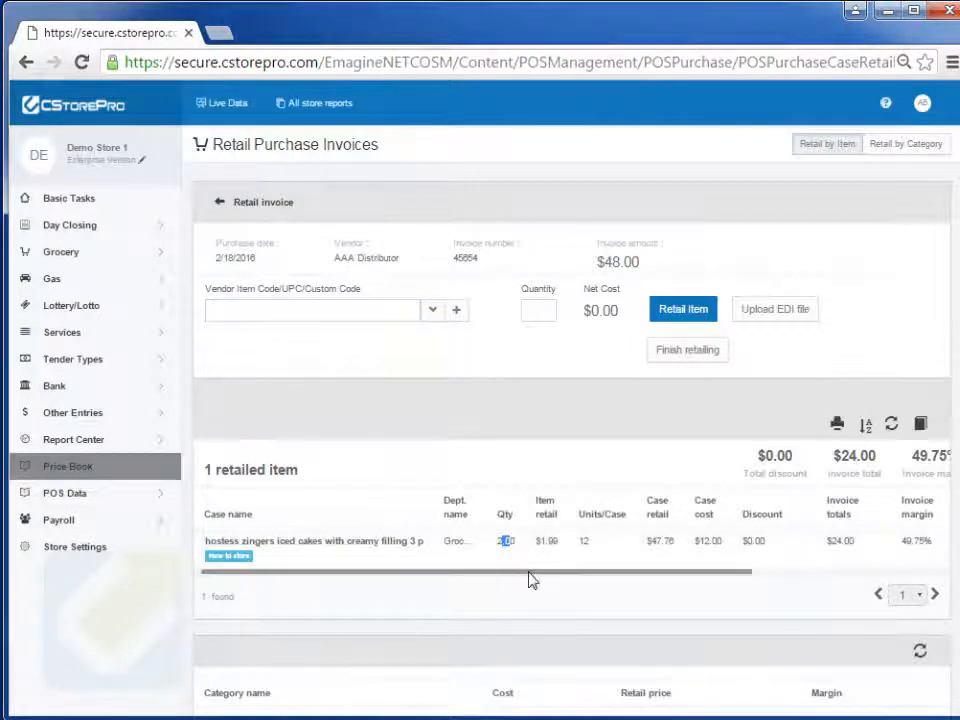
pyautogui.moveTo(531, 580); pyautogui.dragTo(831, 583)
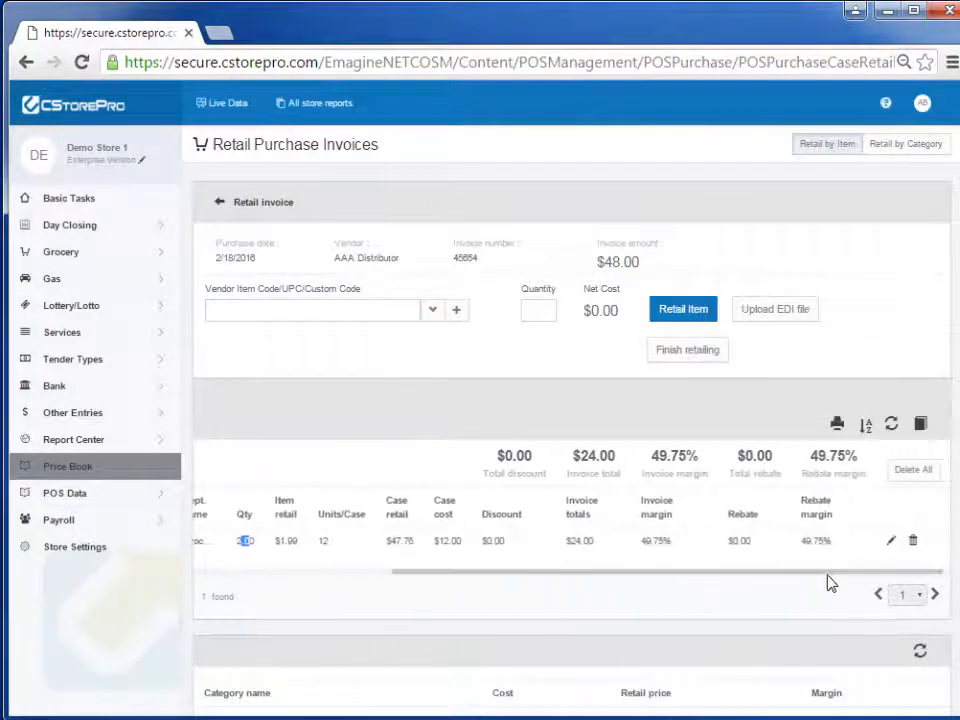
pyautogui.click(890, 543)
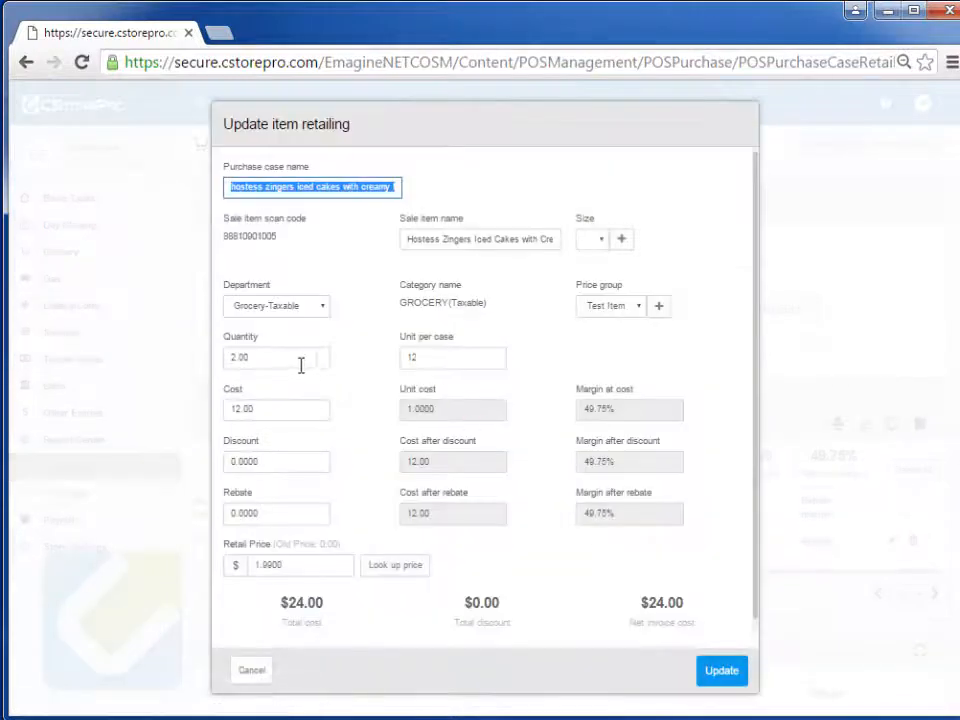
pyautogui.click(288, 358)
pyautogui.write('4')
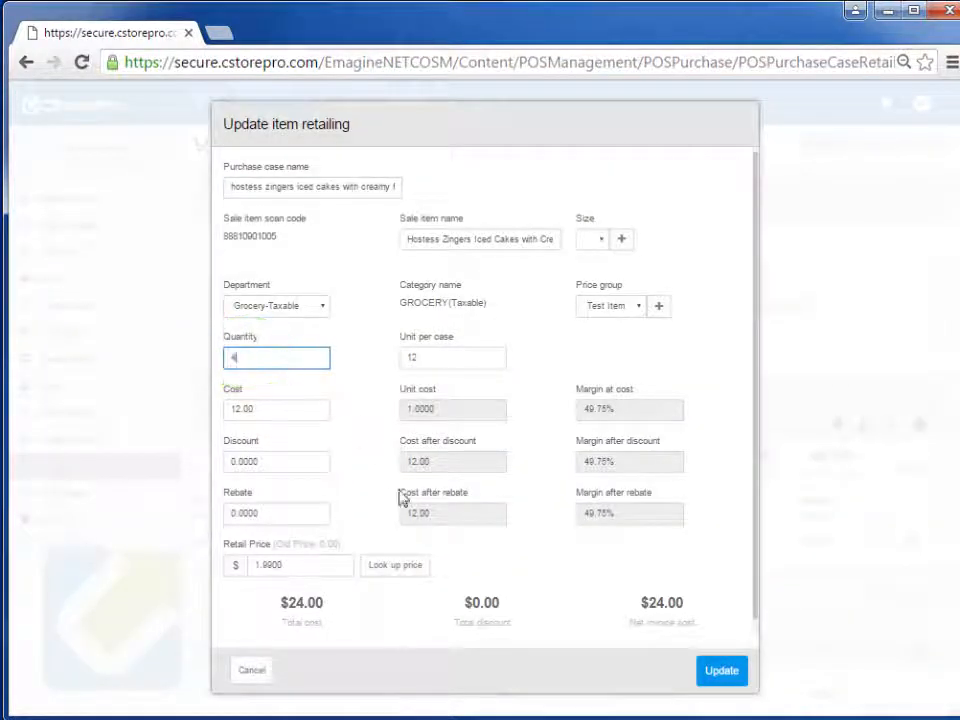
pyautogui.click(500, 561)
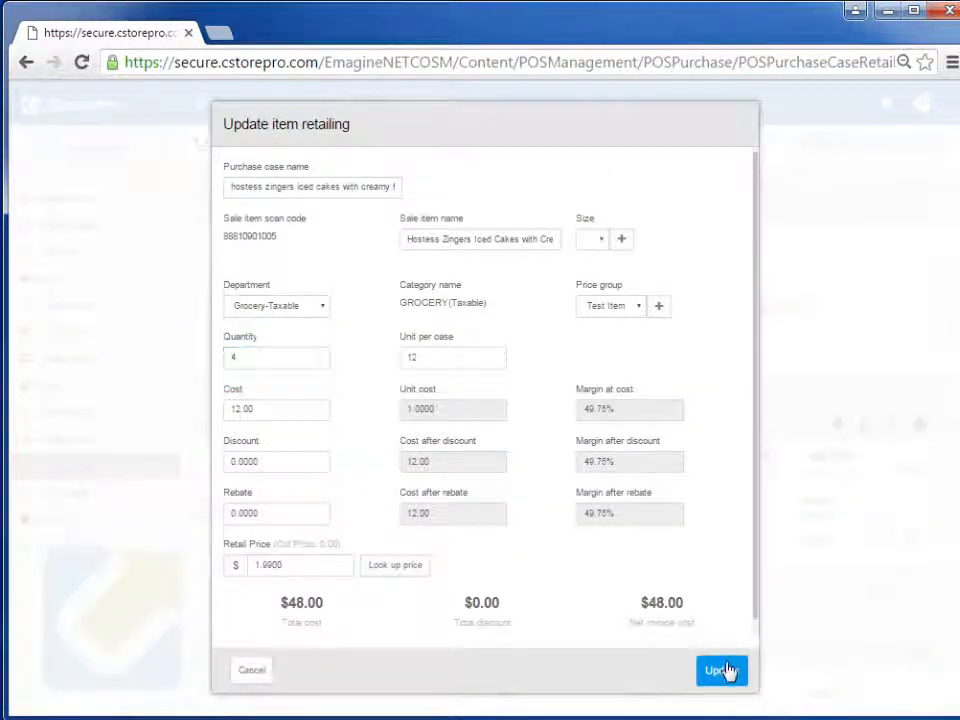
pyautogui.click(722, 670)
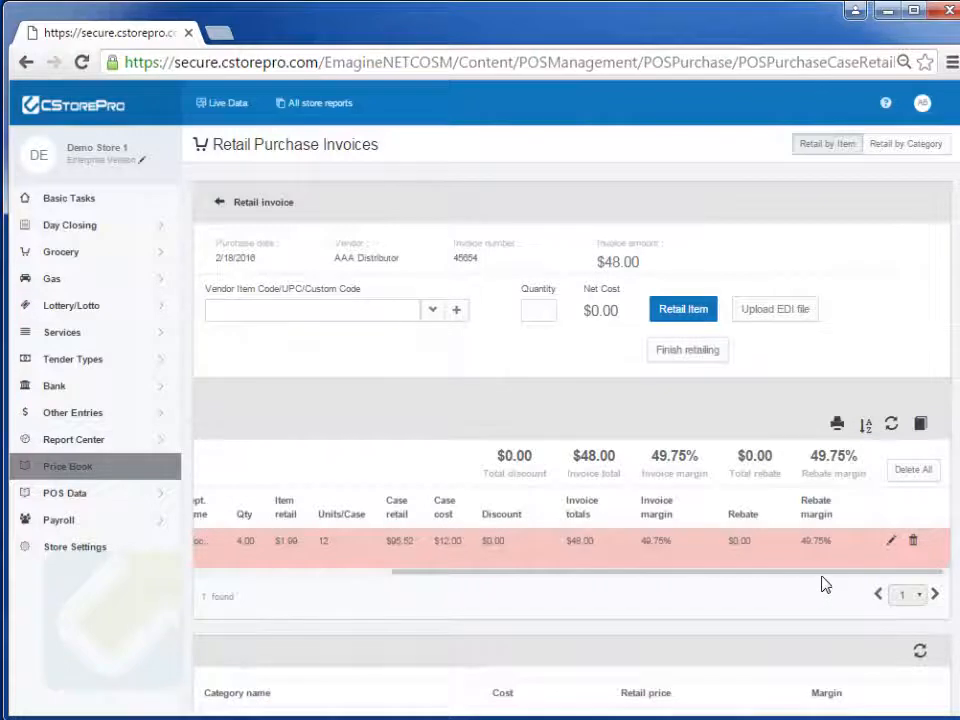
# Review the sort orders for the retailed items, and open the EDI file upload, cancelling it without choosing a file.
pyautogui.click(912, 543)
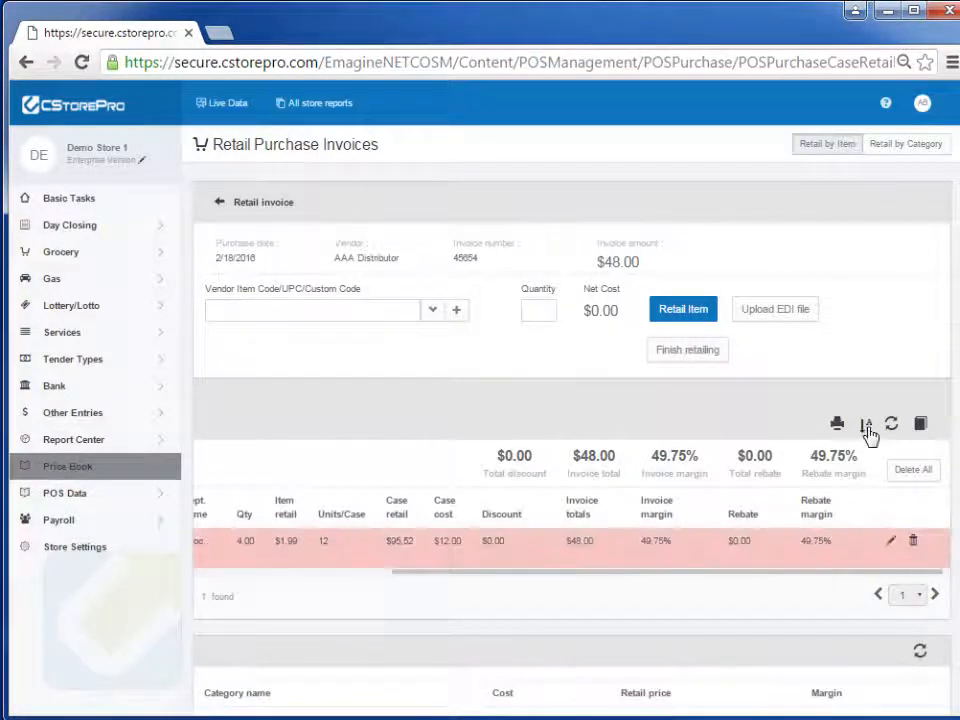
pyautogui.click(866, 424)
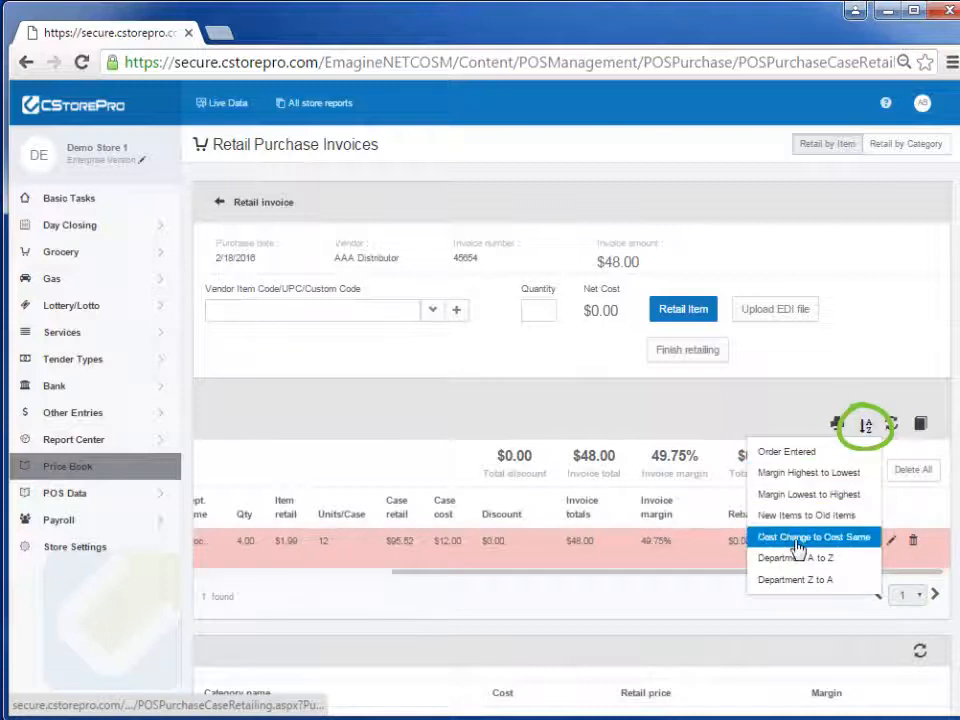
pyautogui.click(800, 472)
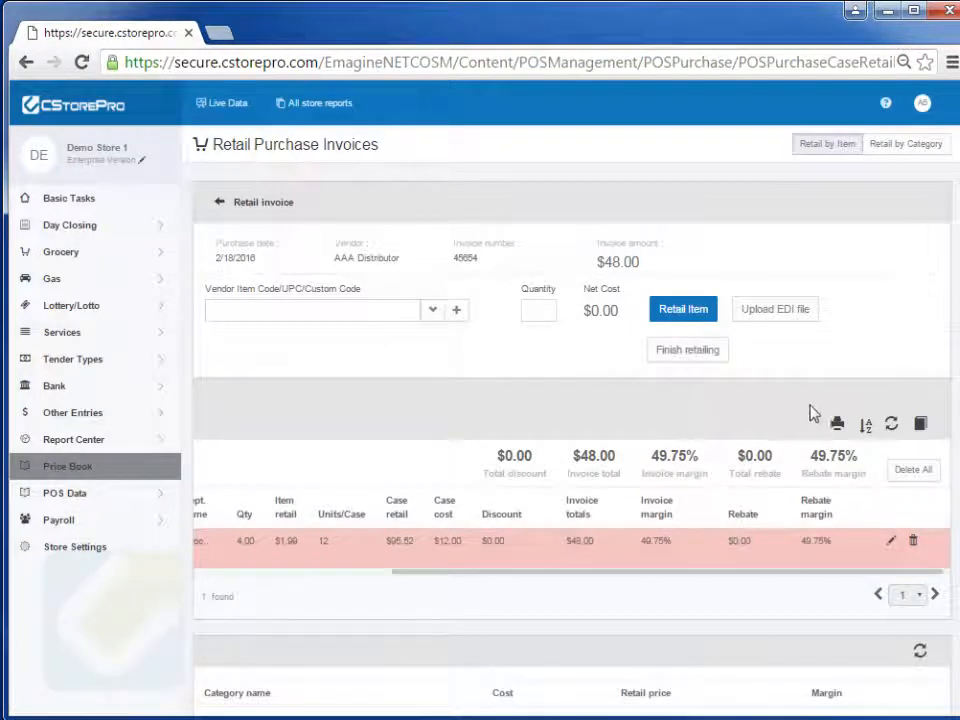
pyautogui.click(697, 358)
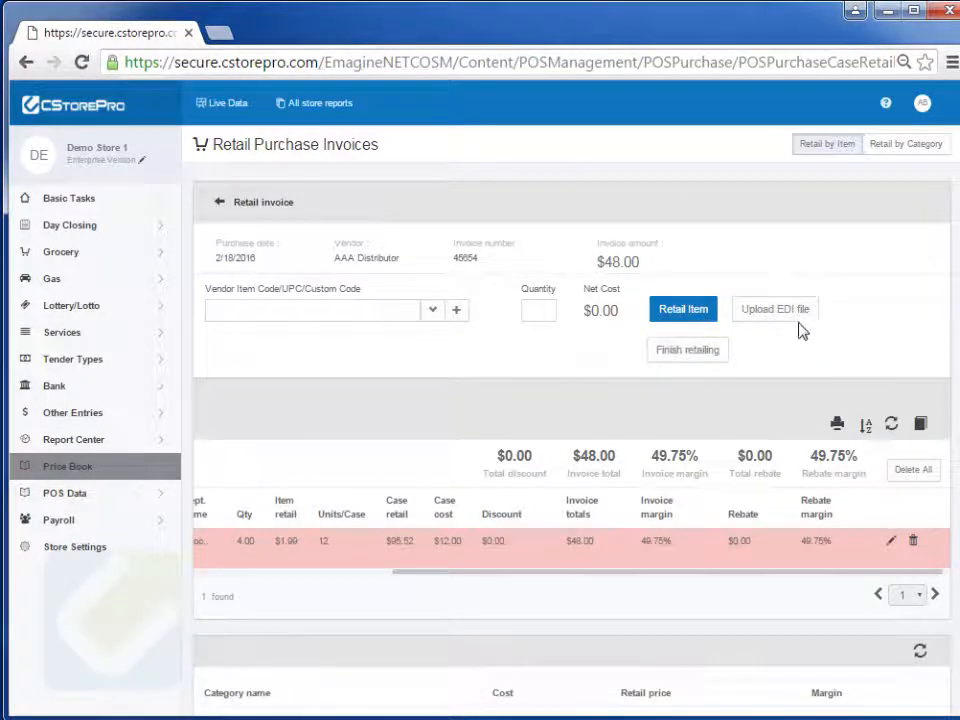
pyautogui.click(772, 314)
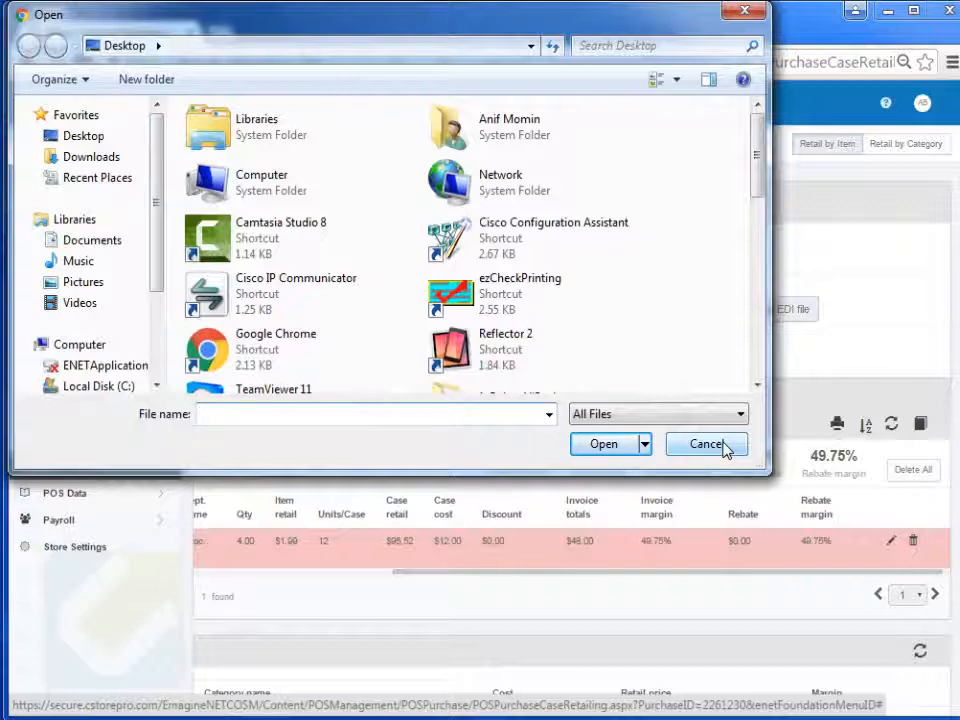
pyautogui.click(706, 444)
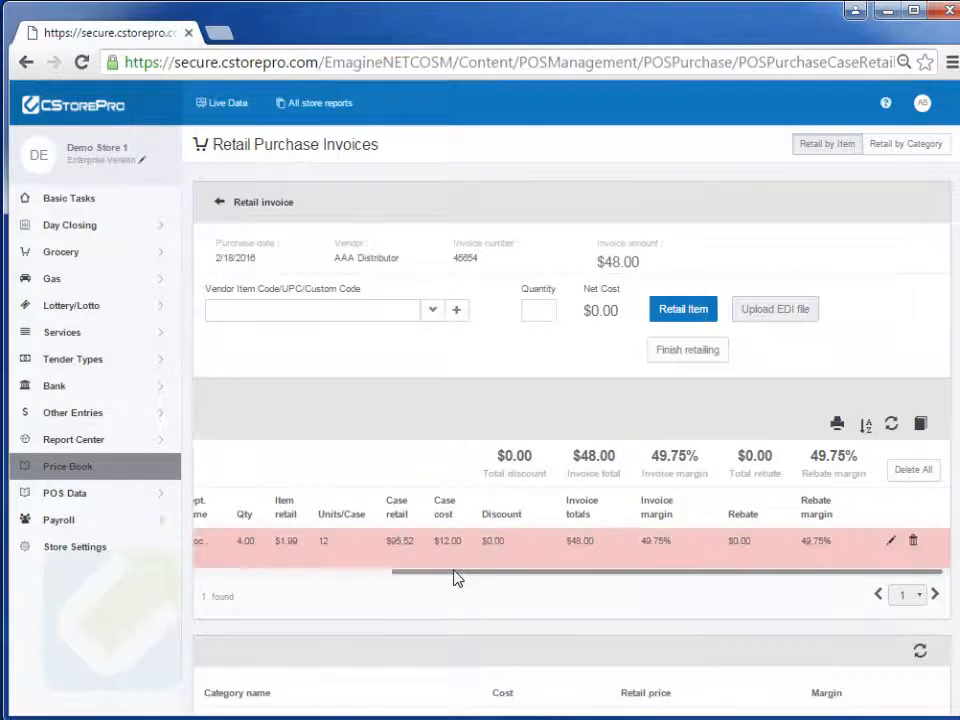
# Finish retailing the AAA Distributor invoice, and check its margin and the un-retailed purchases in the purchase list.
pyautogui.moveTo(456, 574); pyautogui.dragTo(253, 561)
pyautogui.click(670, 360)
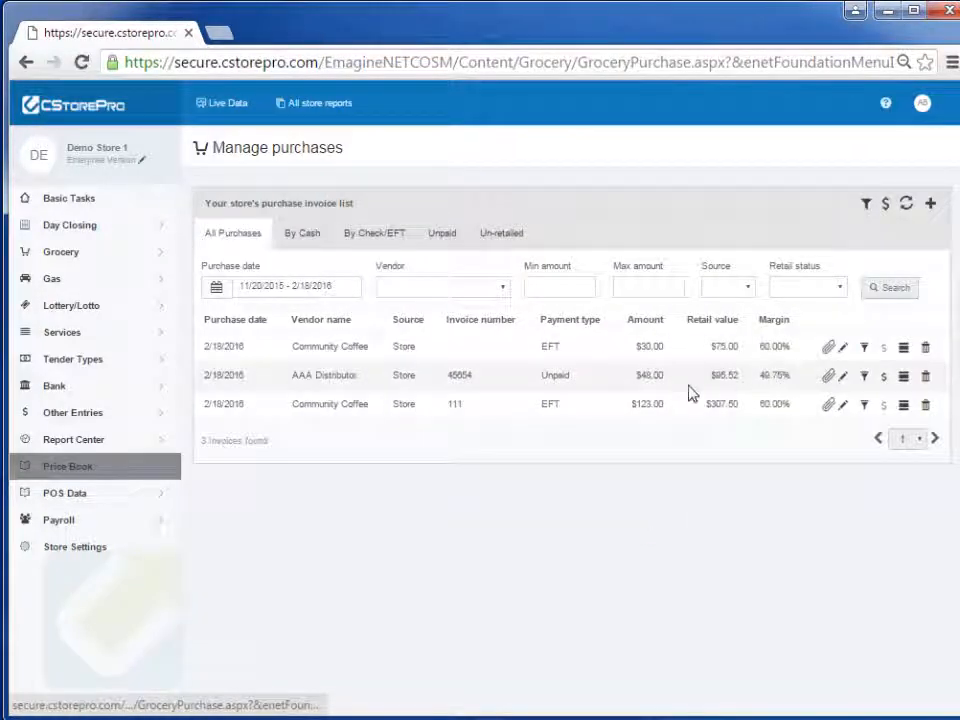
pyautogui.moveTo(757, 379); pyautogui.dragTo(788, 370)
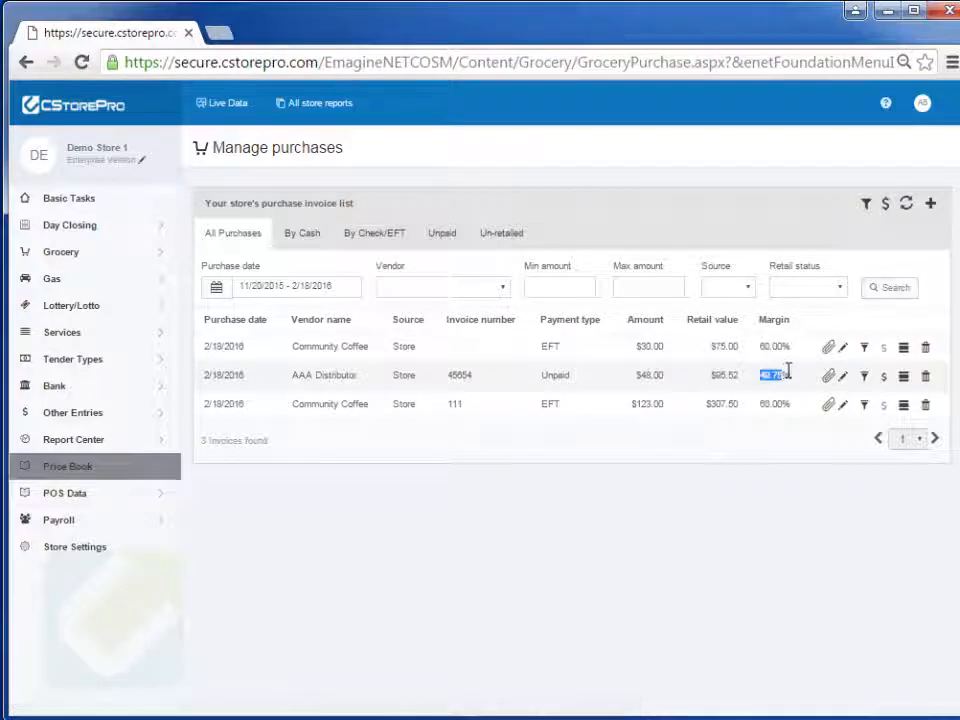
pyautogui.click(504, 238)
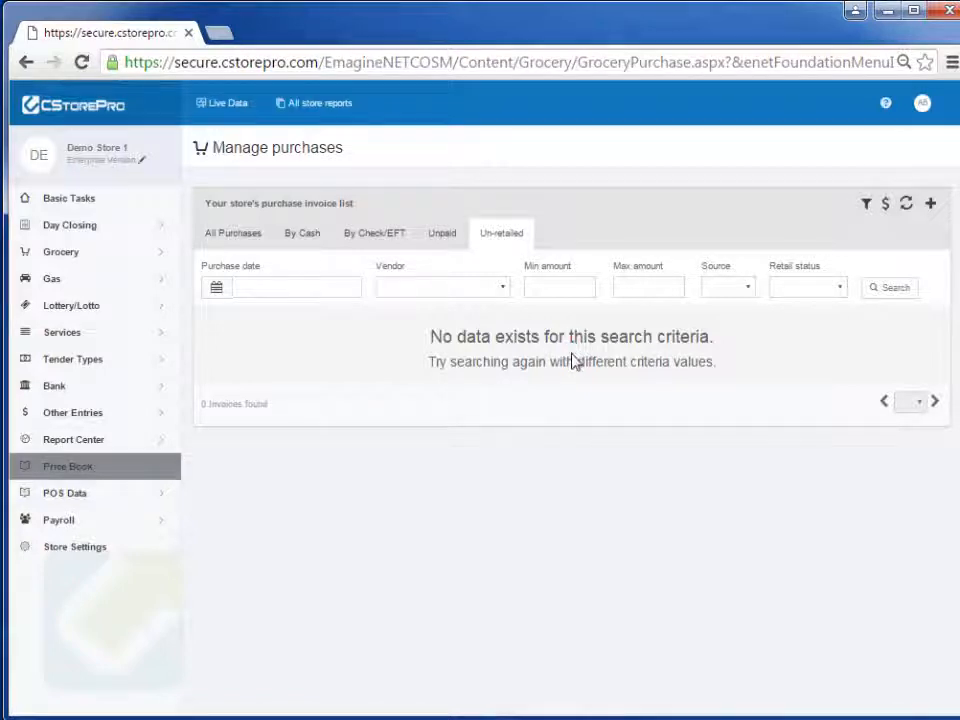
pyautogui.click(257, 240)
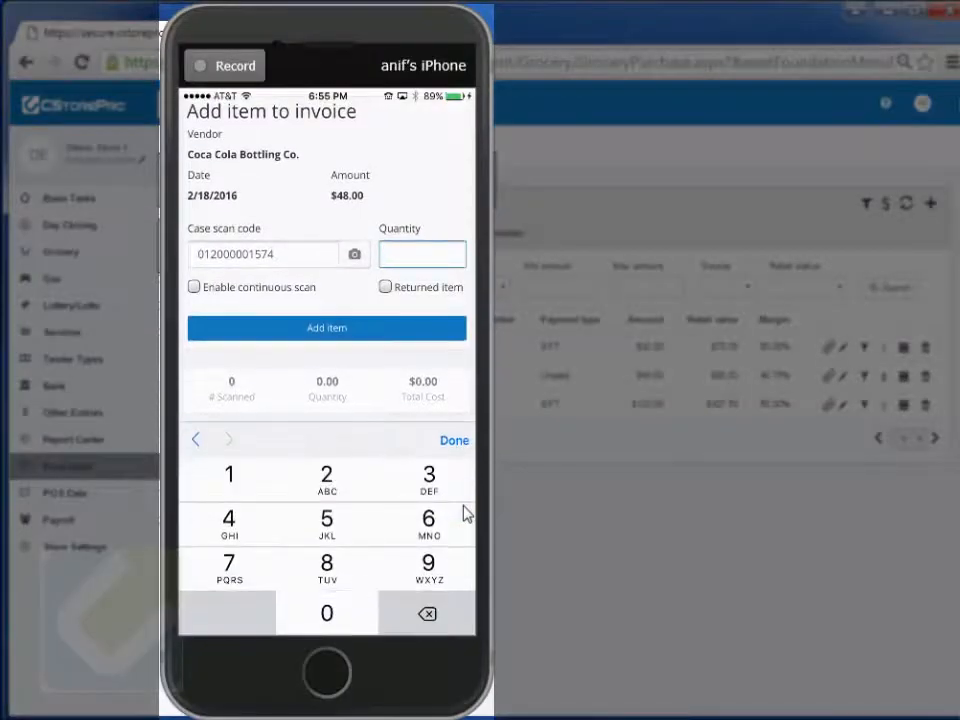
pyautogui.write('2')
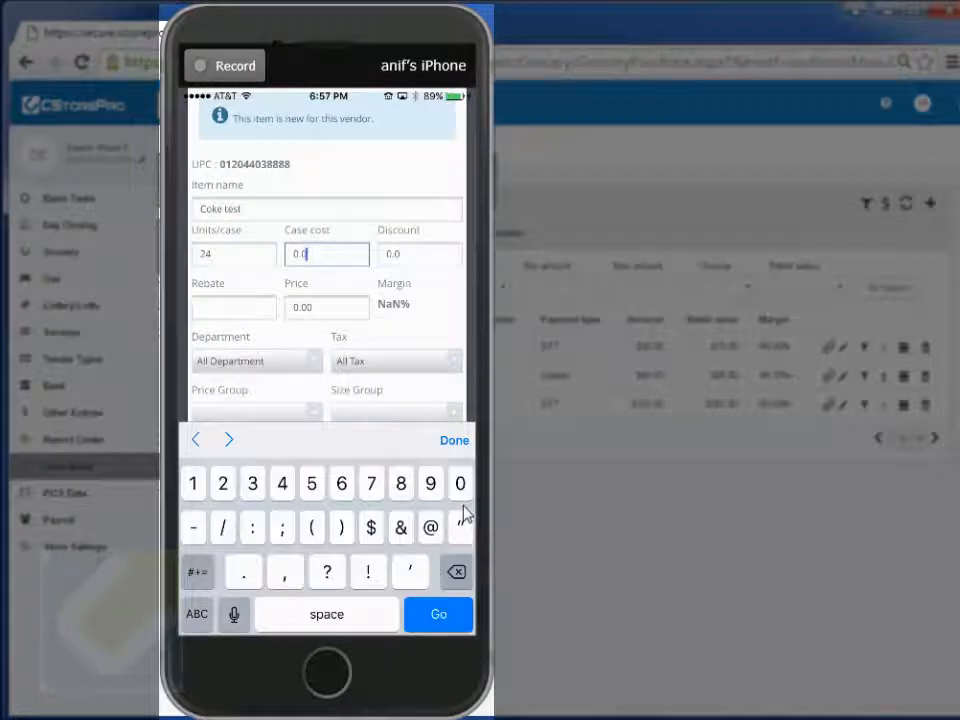
# Set the new Coke test item's case cost to 24.00 and its price to 1.29.
pyautogui.write('4')
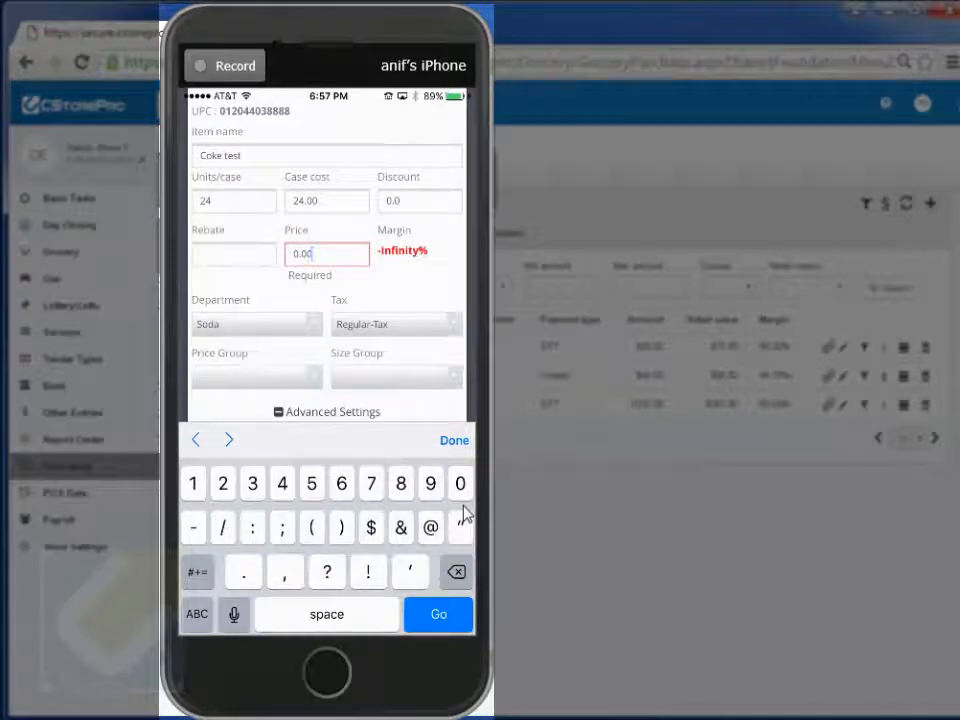
pyautogui.press('BackSpace')
pyautogui.press('BackSpace')
pyautogui.press('BackSpace')
pyautogui.press('BackSpace')
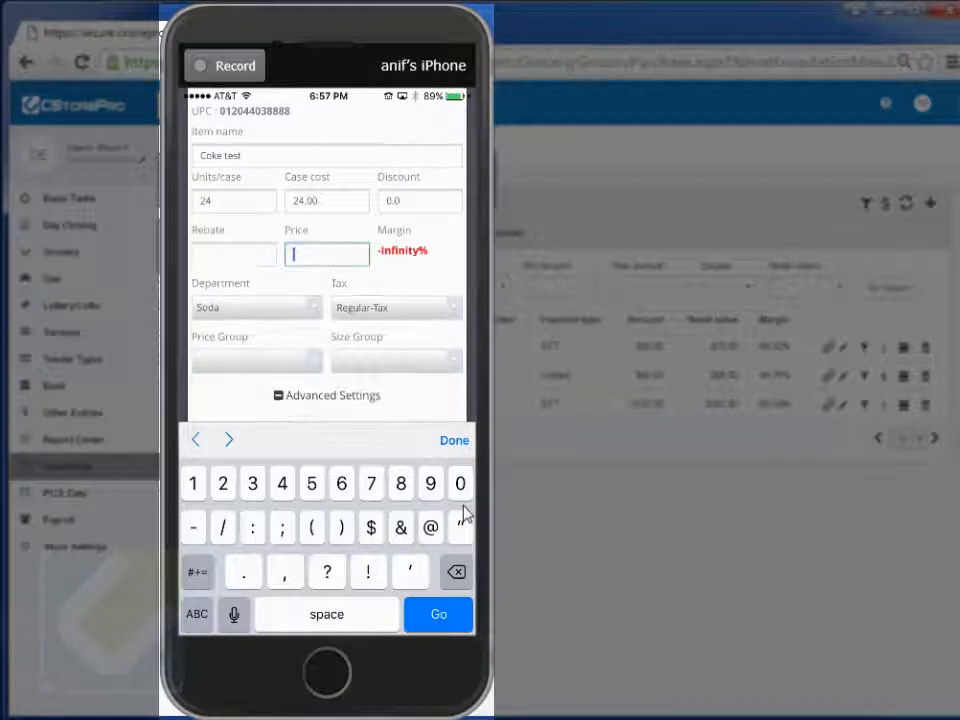
pyautogui.write('1.29')
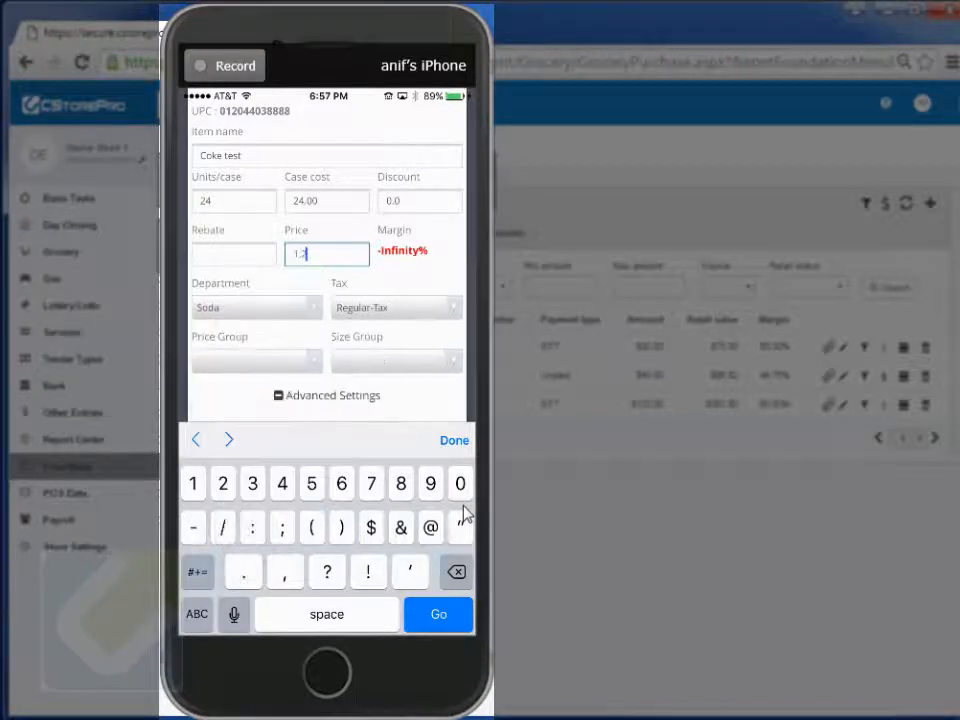